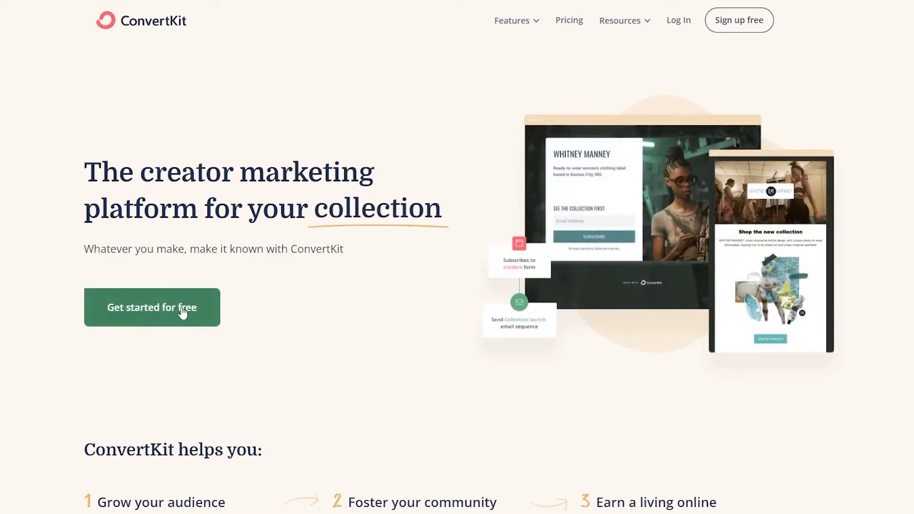
# Get started with a free account and answer the migration question with "No, I'm just starting out".
pyautogui.click(160, 315)
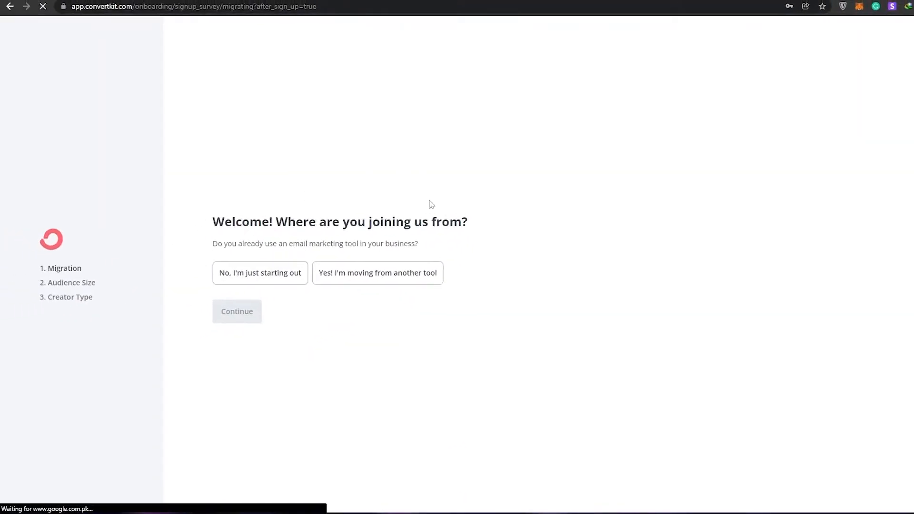
pyautogui.click(268, 284)
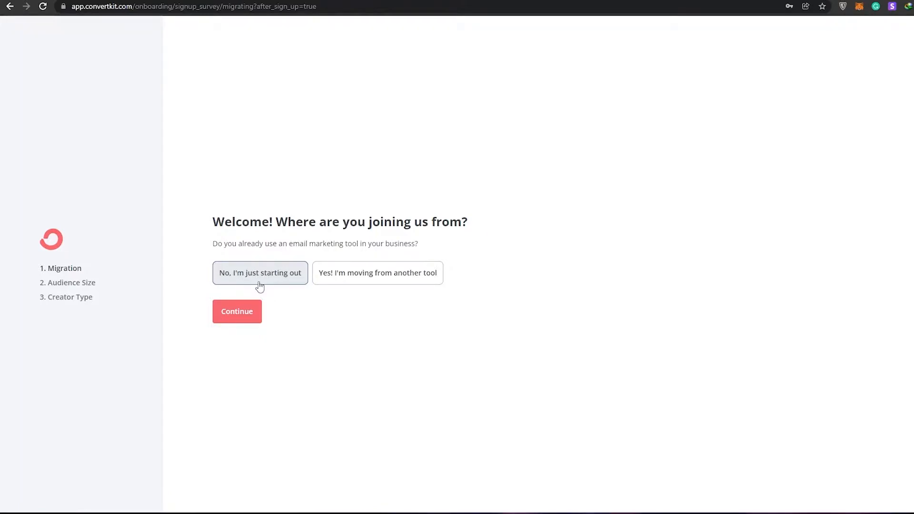
pyautogui.click(255, 313)
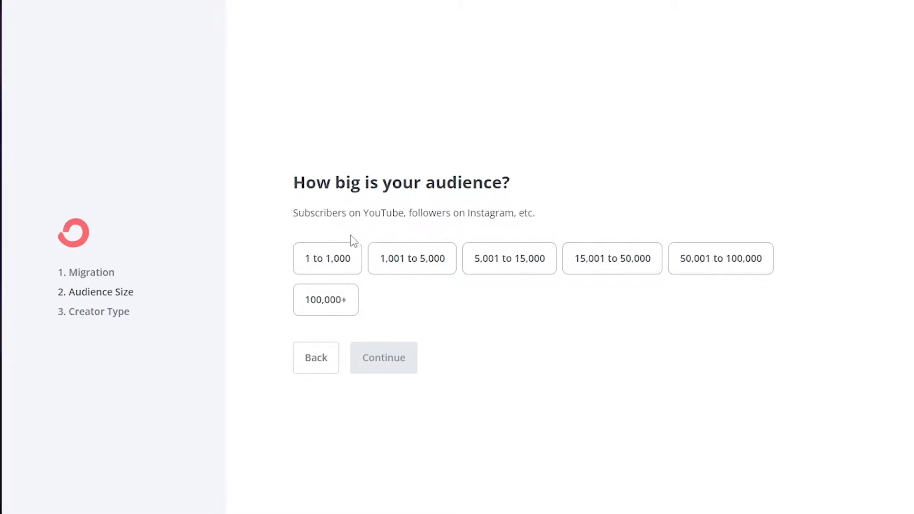
# Complete the signup survey with an audience size of 1 to 1,000 and Marketer as the creator type.
pyautogui.click(333, 251)
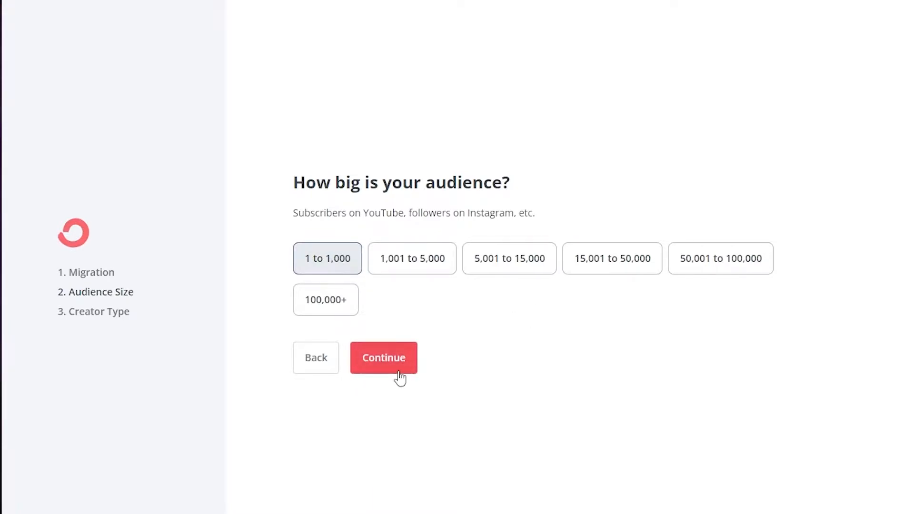
pyautogui.click(399, 376)
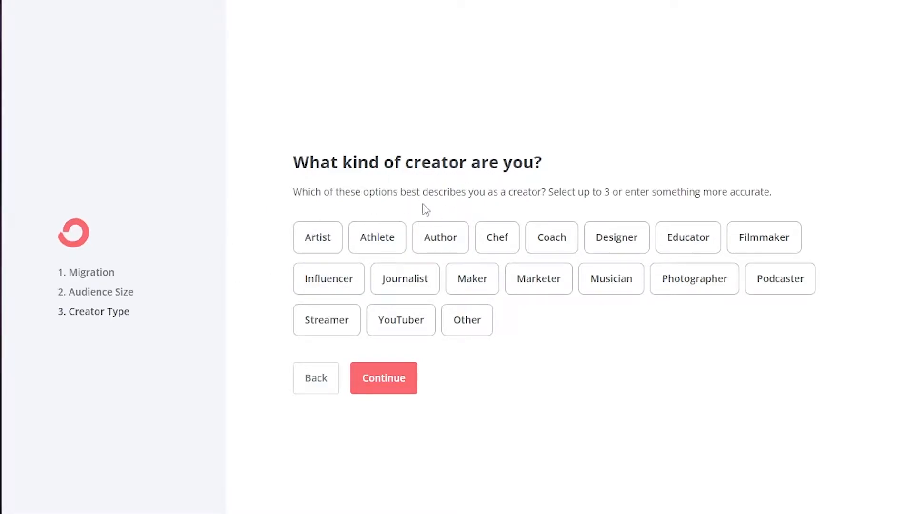
pyautogui.click(539, 279)
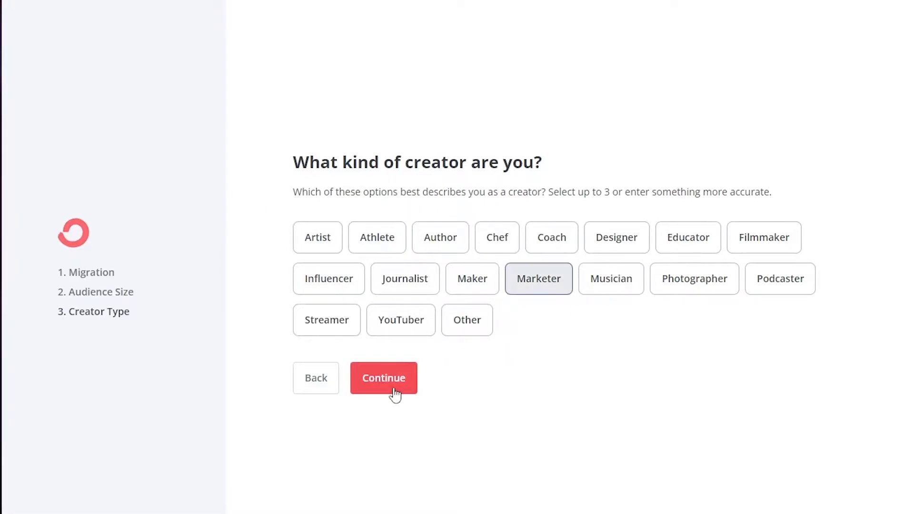
pyautogui.click(393, 389)
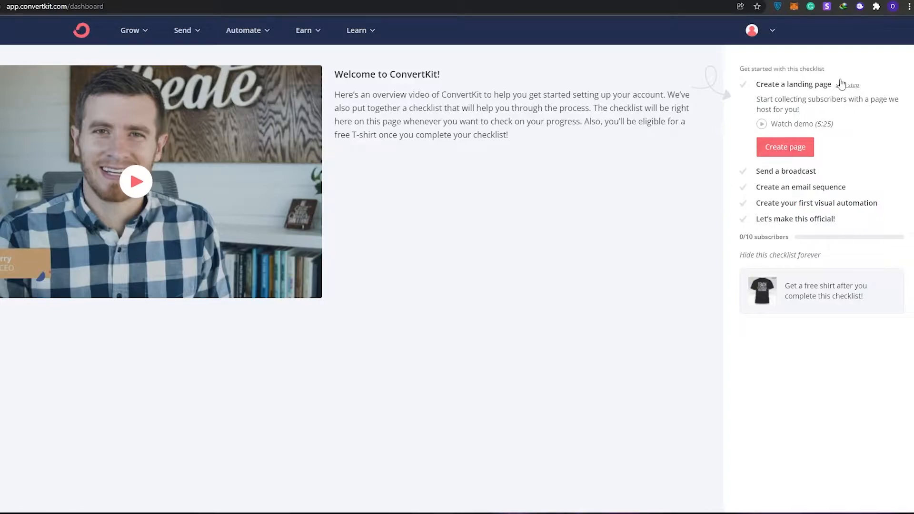
# Start the "Create a landing page" task from the getting-started checklist to reach the template gallery.
pyautogui.click(768, 86)
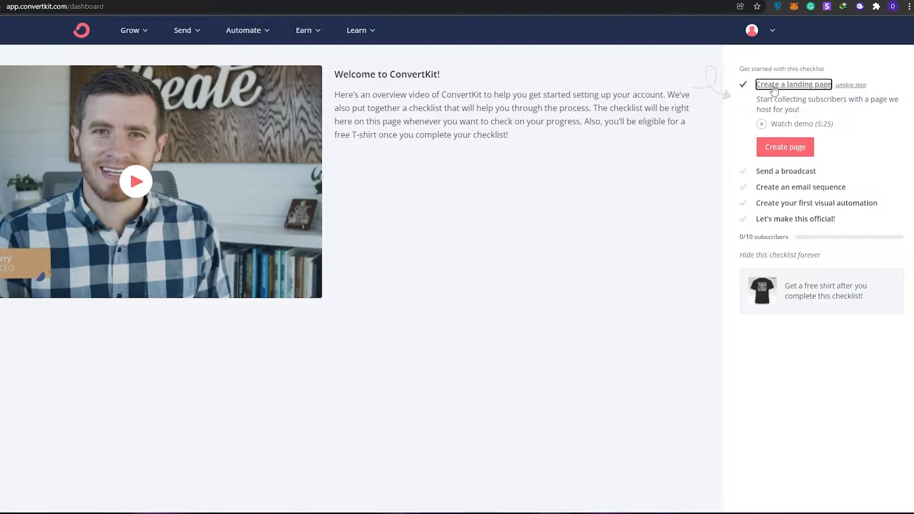
pyautogui.click(774, 86)
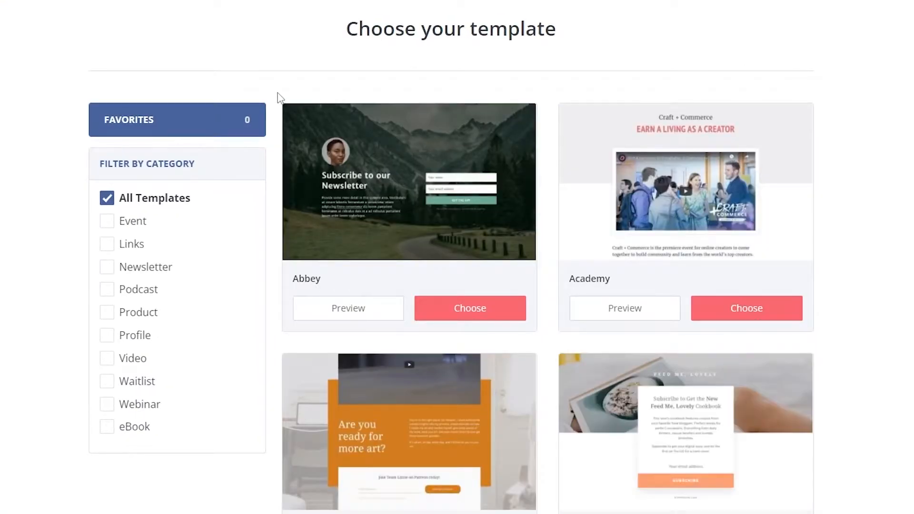
# Browse the full landing page template gallery and review the available designs and filter categories.
pyautogui.scroll(-7, 404, 114)
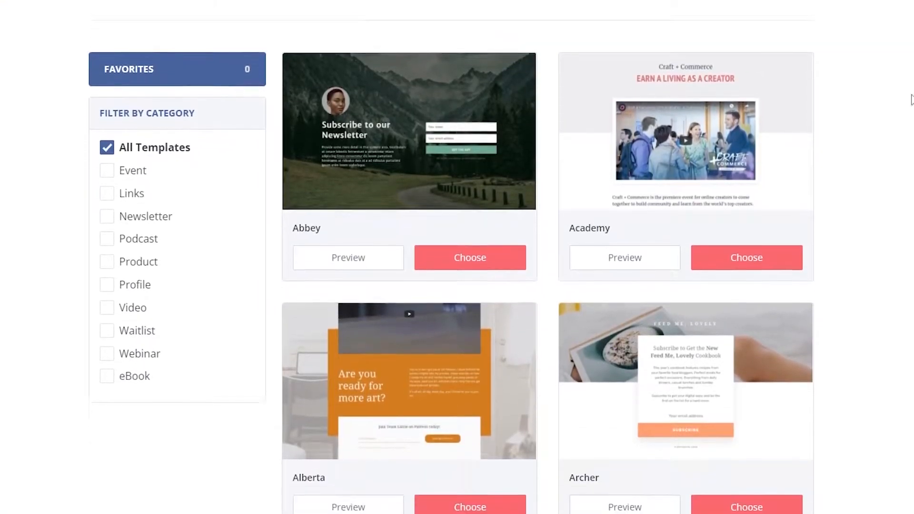
pyautogui.scroll(-13, 761, 133)
pyautogui.scroll(-12, 688, 153)
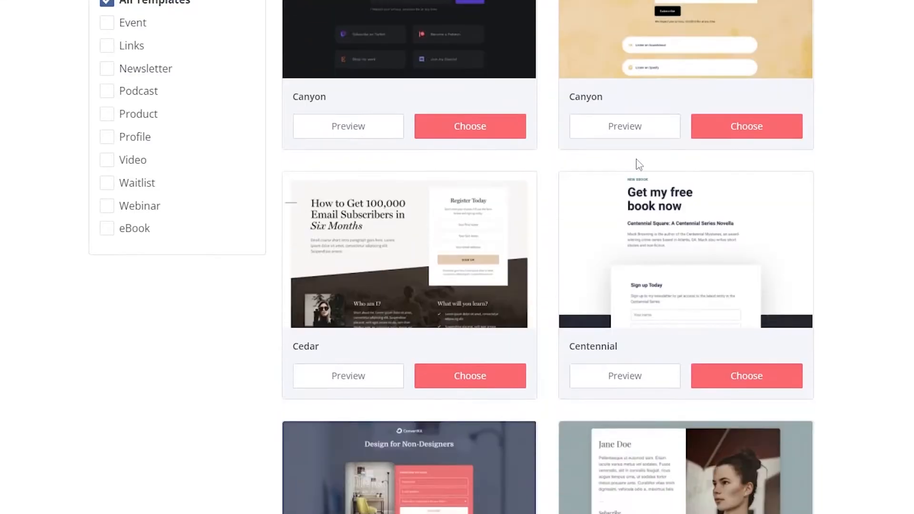
pyautogui.scroll(7, 504, 233)
pyautogui.scroll(15, 558, 232)
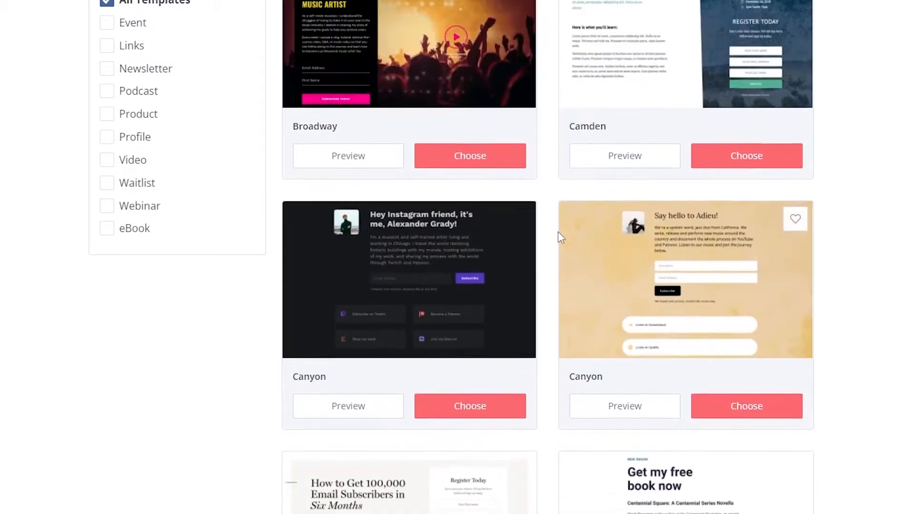
pyautogui.scroll(3, 555, 233)
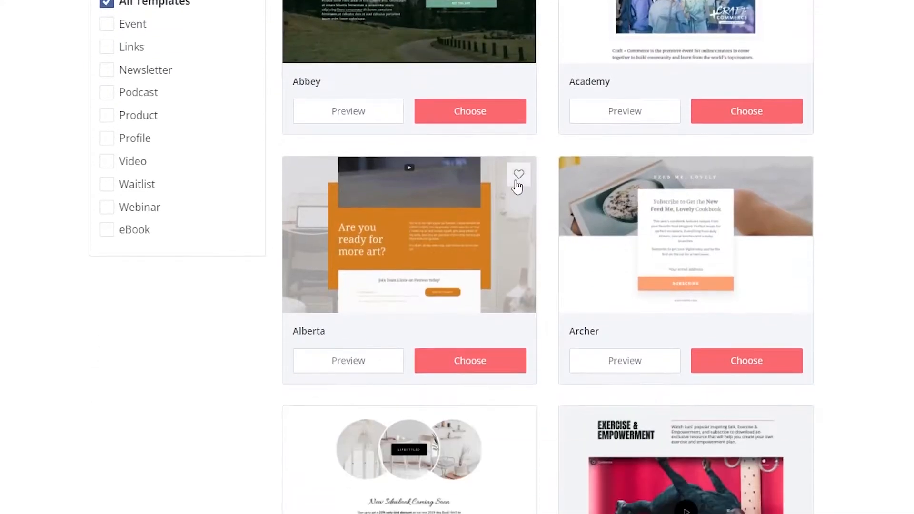
pyautogui.scroll(-12, 551, 180)
pyautogui.scroll(-10, 550, 179)
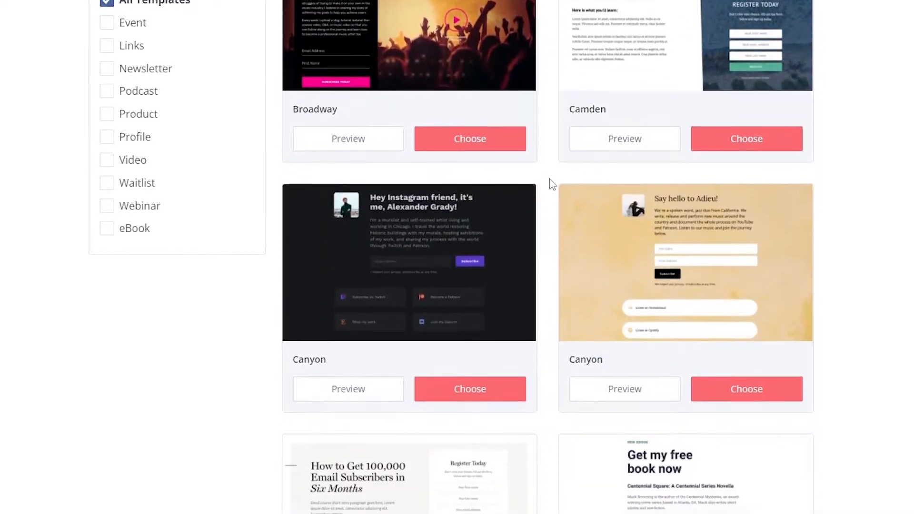
pyautogui.scroll(-13, 552, 184)
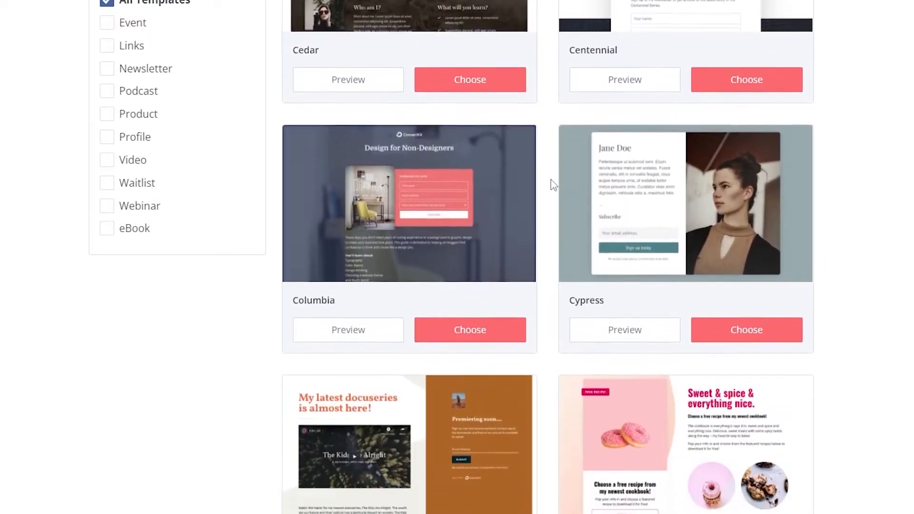
pyautogui.scroll(-5, 553, 181)
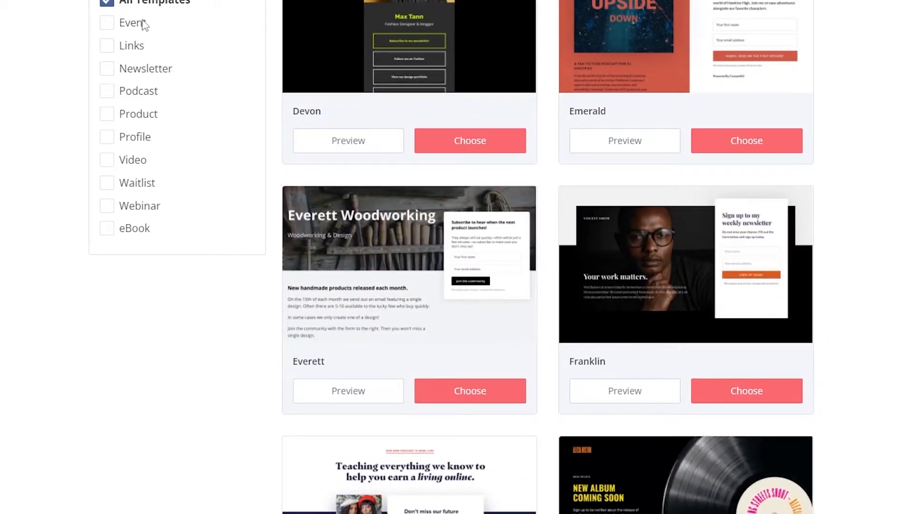
pyautogui.scroll(1, 143, 38)
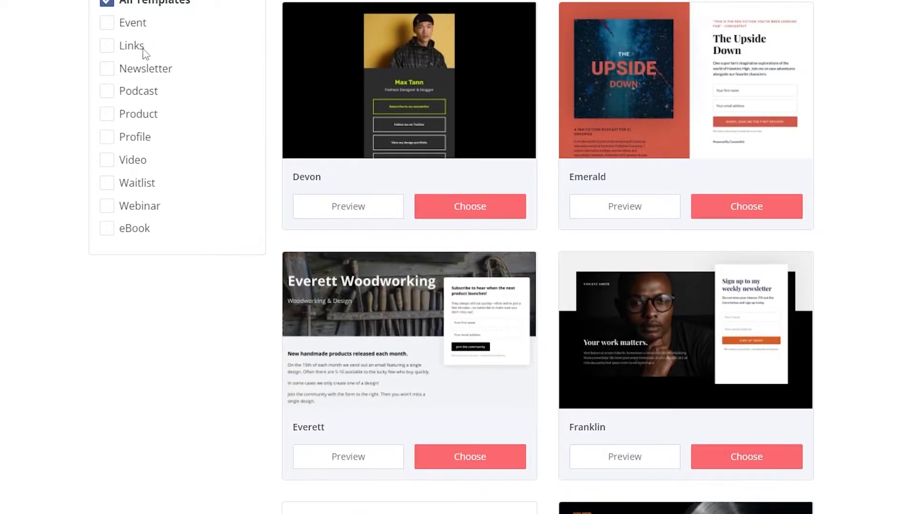
pyautogui.scroll(1, 141, 87)
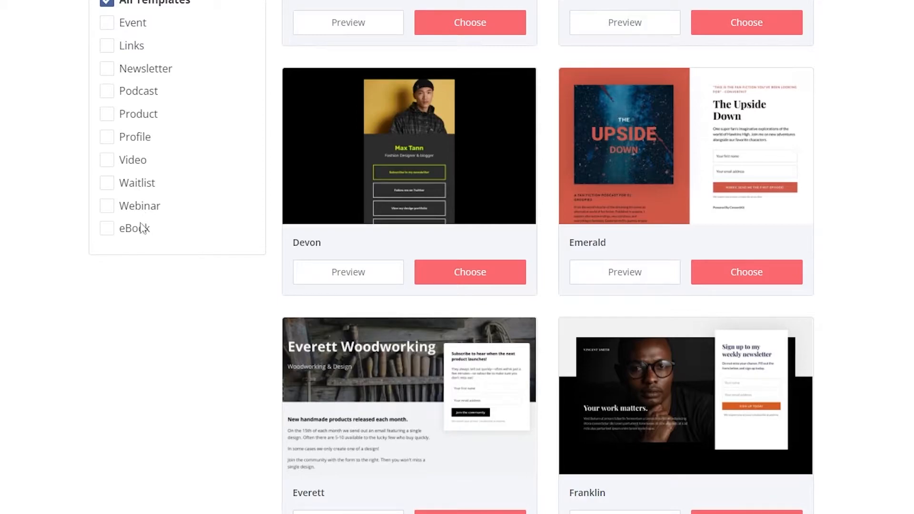
# Filter the landing page templates to the eBook category and look through the matching designs.
pyautogui.click(108, 229)
pyautogui.scroll(12, 422, 307)
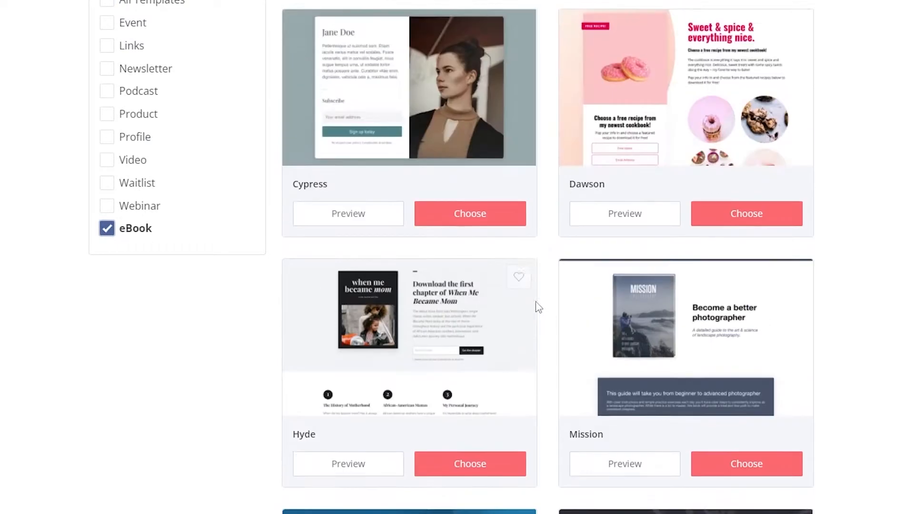
pyautogui.scroll(-12, 544, 211)
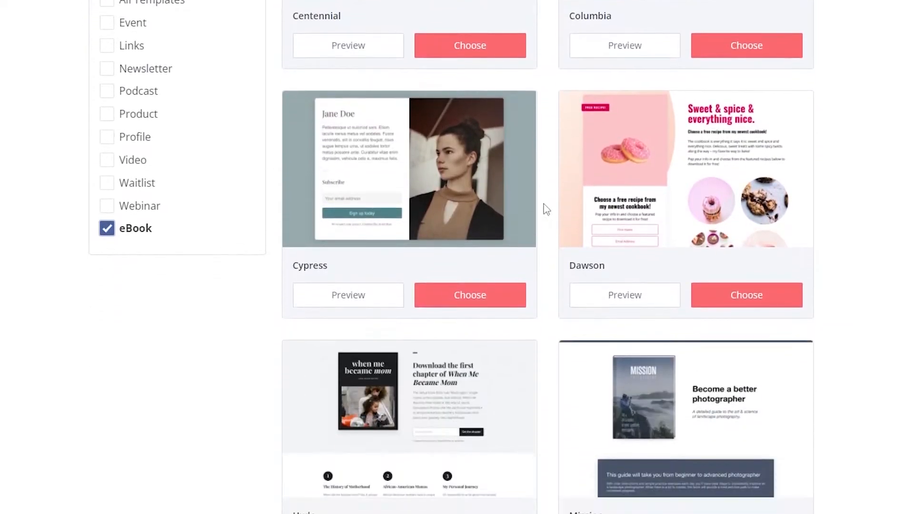
pyautogui.scroll(-4, 545, 211)
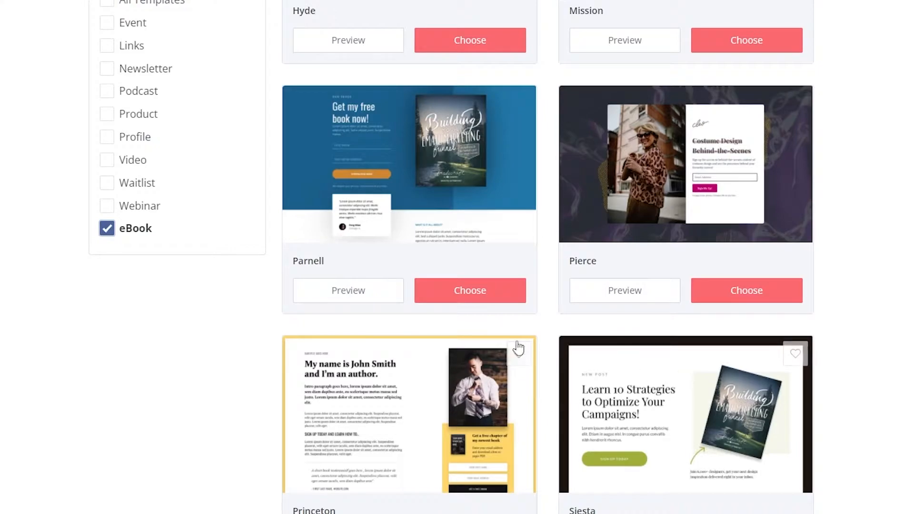
pyautogui.scroll(16, 516, 328)
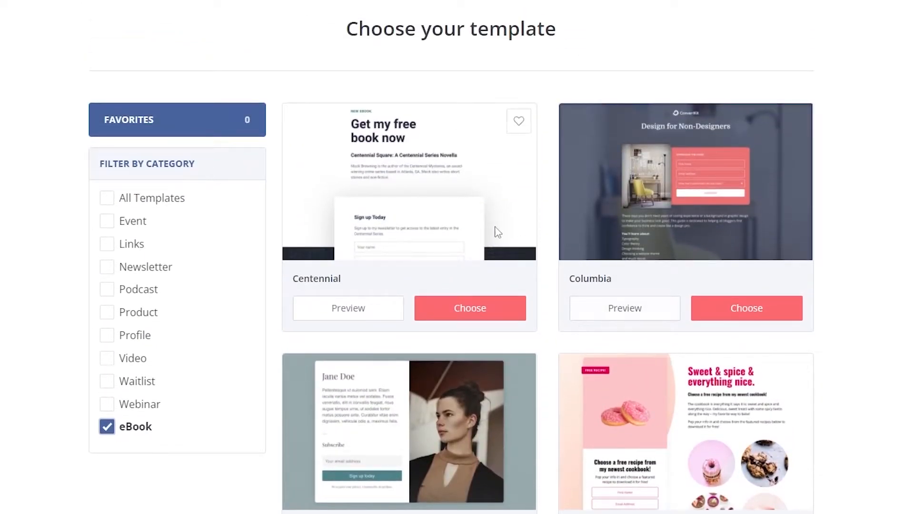
pyautogui.scroll(-15, 497, 232)
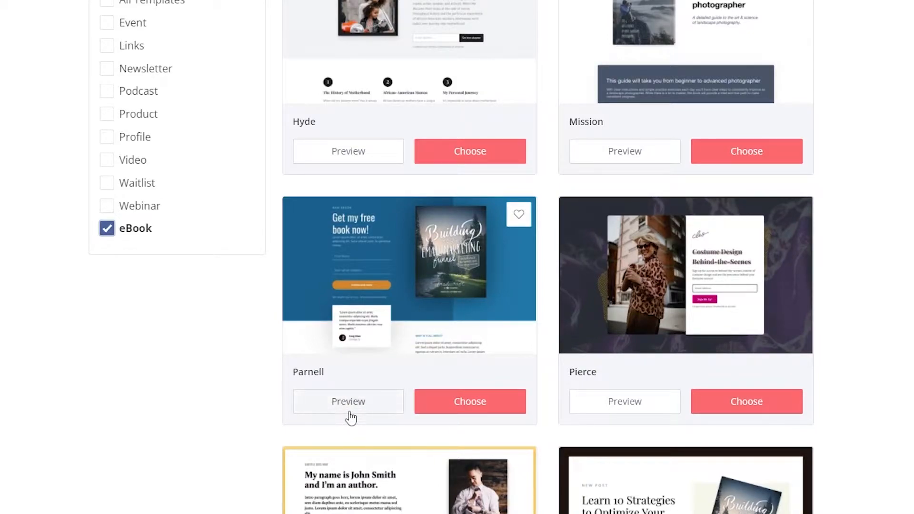
# Preview the Parnell template and examine its headline, signup form, book cover, testimonial and description sections.
pyautogui.click(332, 410)
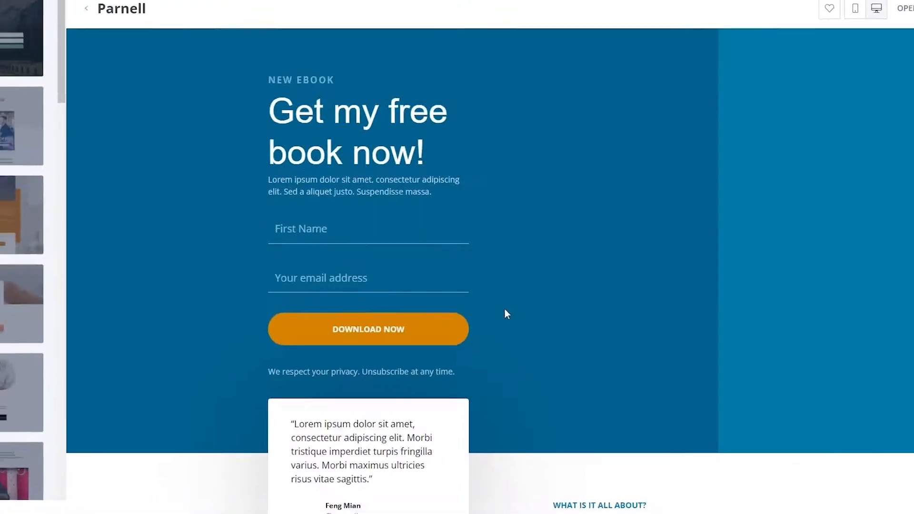
pyautogui.scroll(-4, 371, 198)
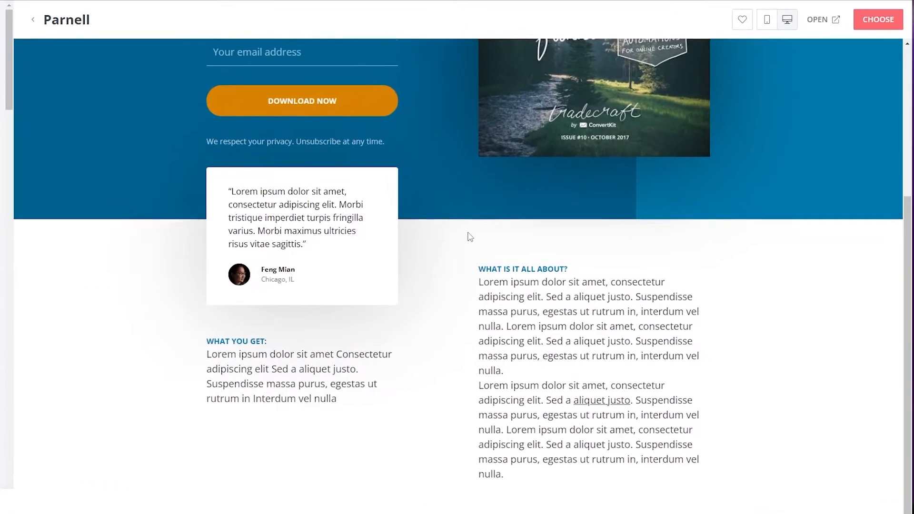
pyautogui.scroll(5, 529, 239)
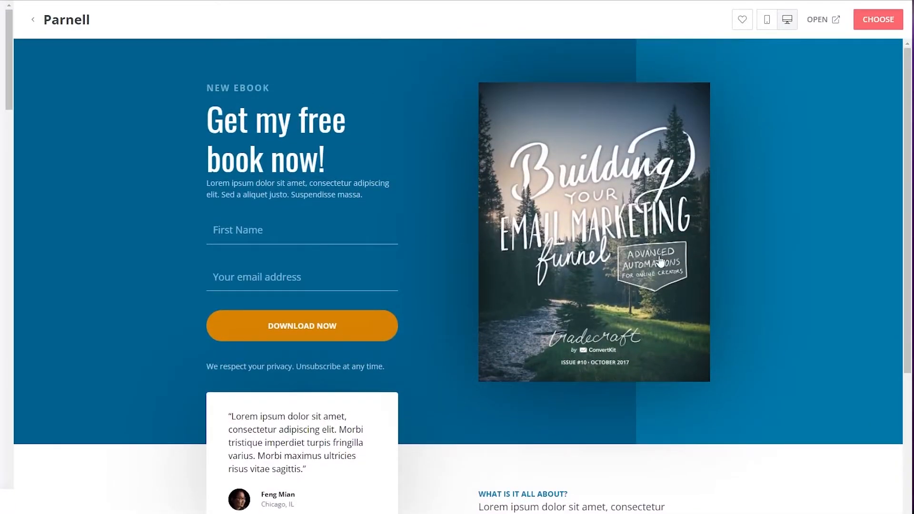
pyautogui.scroll(-2, 203, 181)
pyautogui.scroll(2, 169, 164)
pyautogui.scroll(-2, 291, 238)
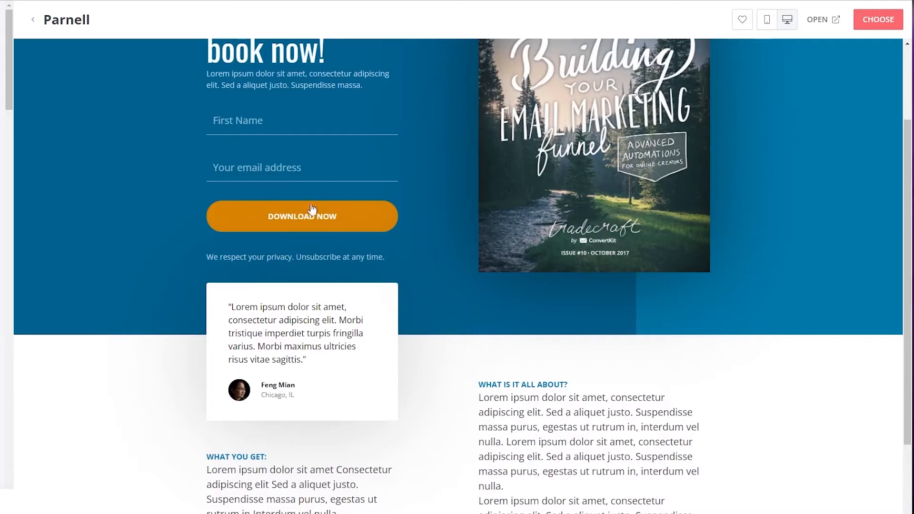
pyautogui.scroll(2, 318, 203)
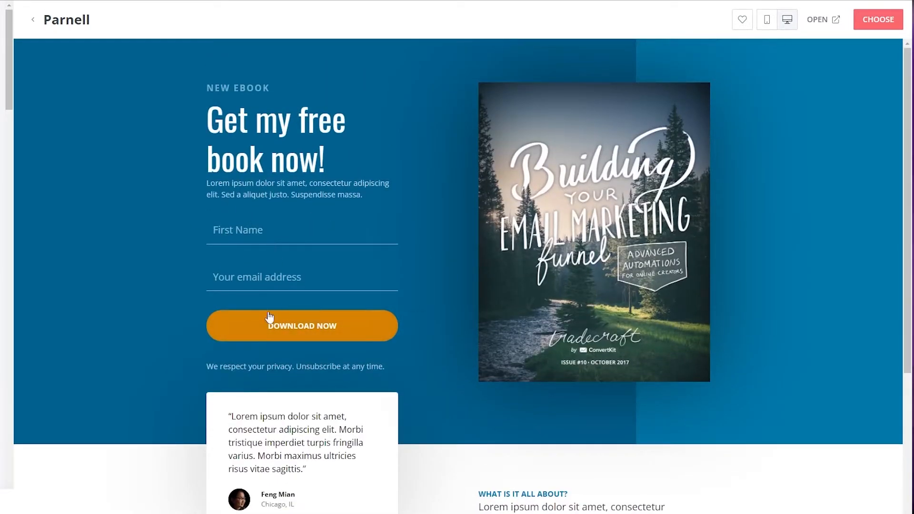
pyautogui.scroll(-1, 312, 291)
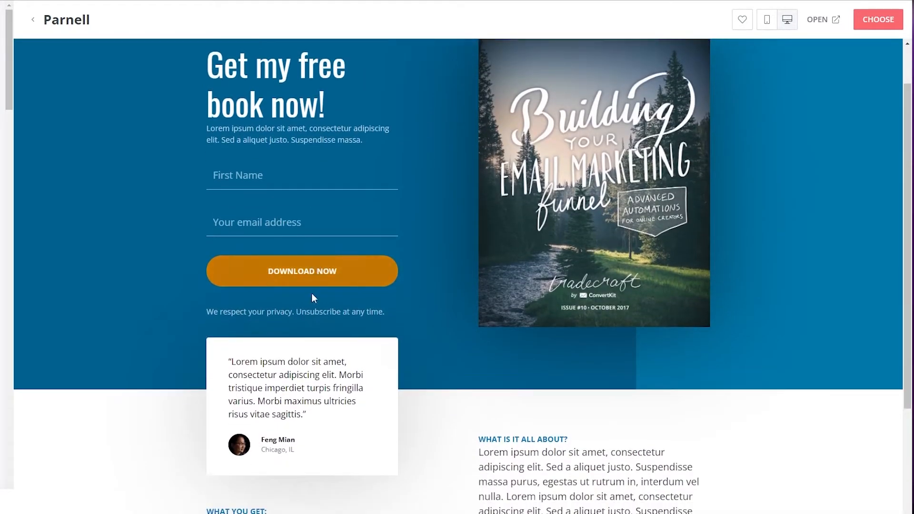
pyautogui.scroll(-3, 312, 291)
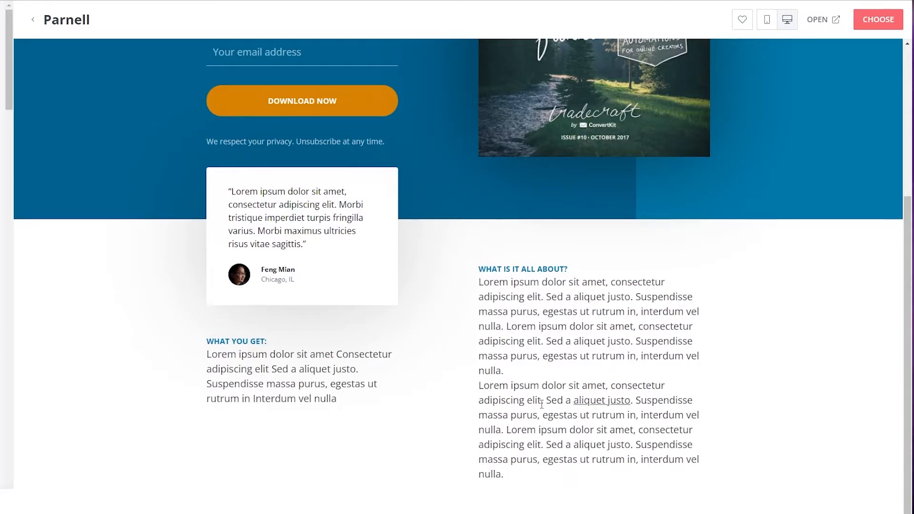
pyautogui.scroll(5, 469, 127)
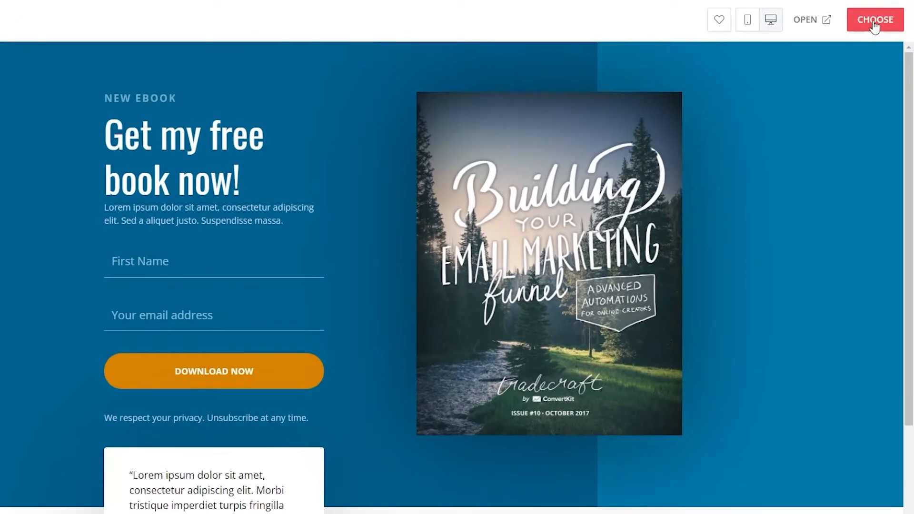
# Choose the Parnell template for the landing page and look over the page in the editor.
pyautogui.click(874, 26)
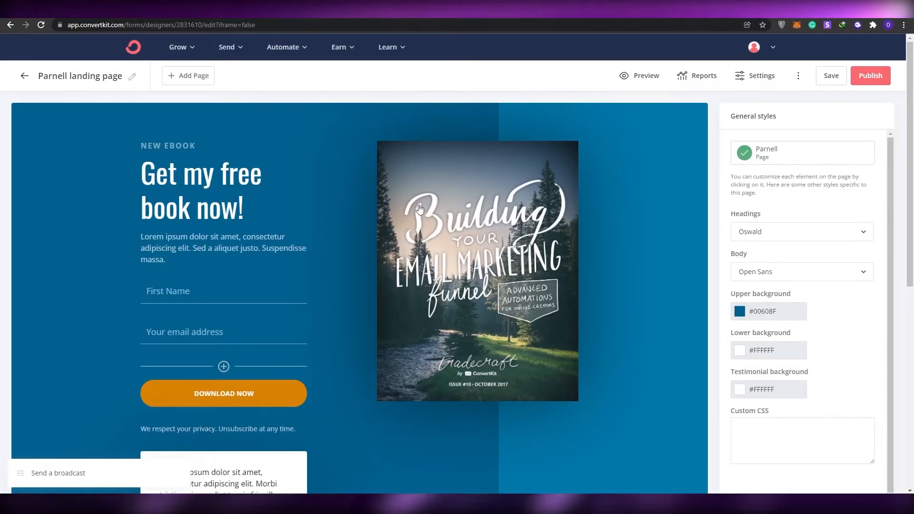
pyautogui.scroll(-5, 321, 117)
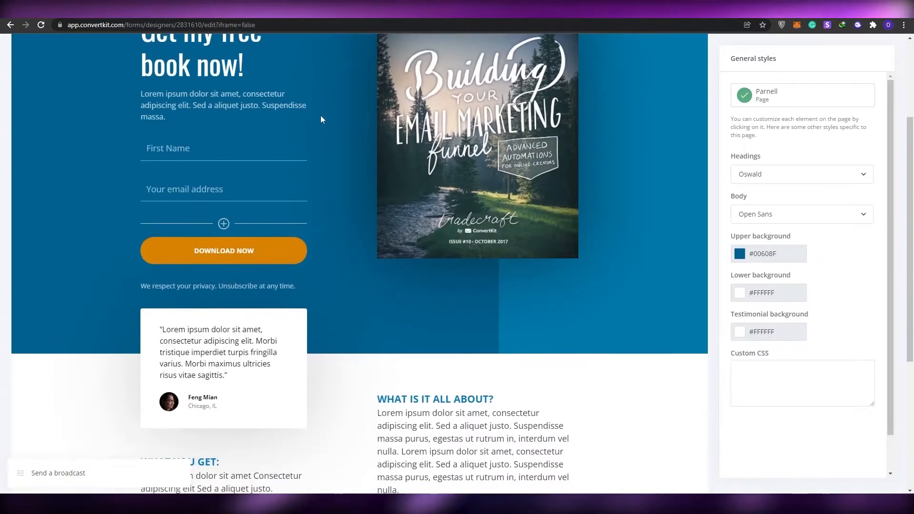
pyautogui.scroll(5, 230, 220)
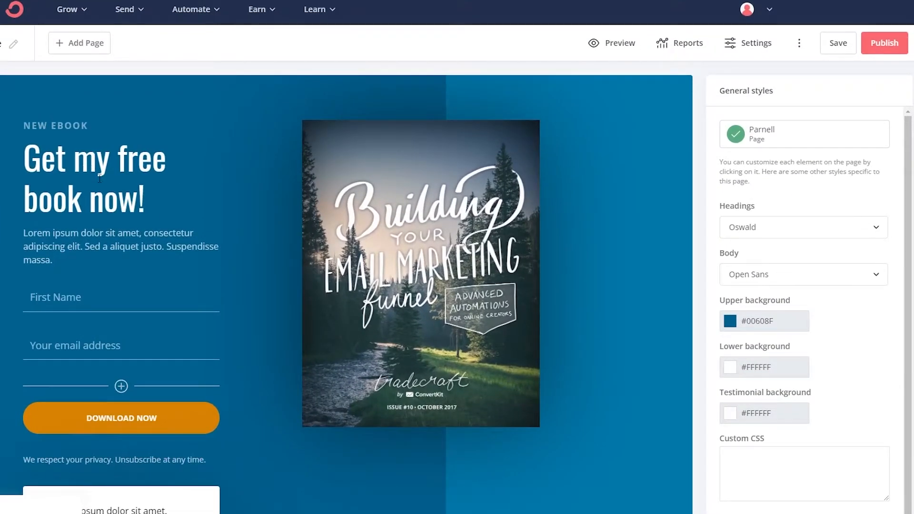
# Examine the style settings of the headline, preheader and book cover image, and look over the rest of the landing page.
pyautogui.click(99, 178)
pyautogui.moveTo(25, 147); pyautogui.dragTo(138, 205)
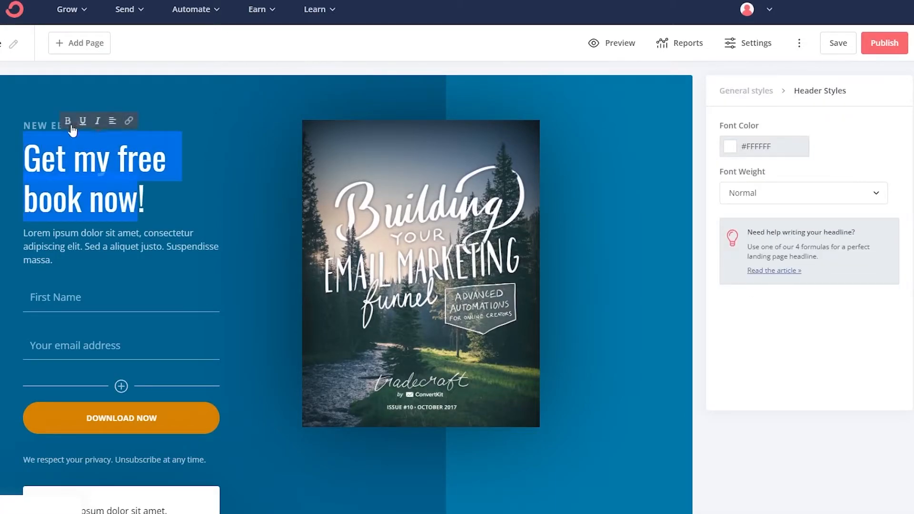
pyautogui.click(46, 125)
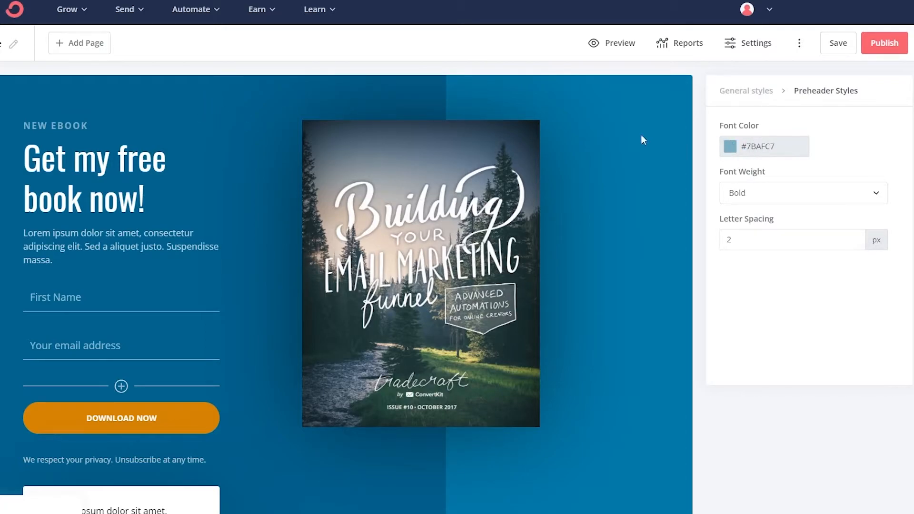
pyautogui.click(441, 214)
pyautogui.scroll(-3, 438, 209)
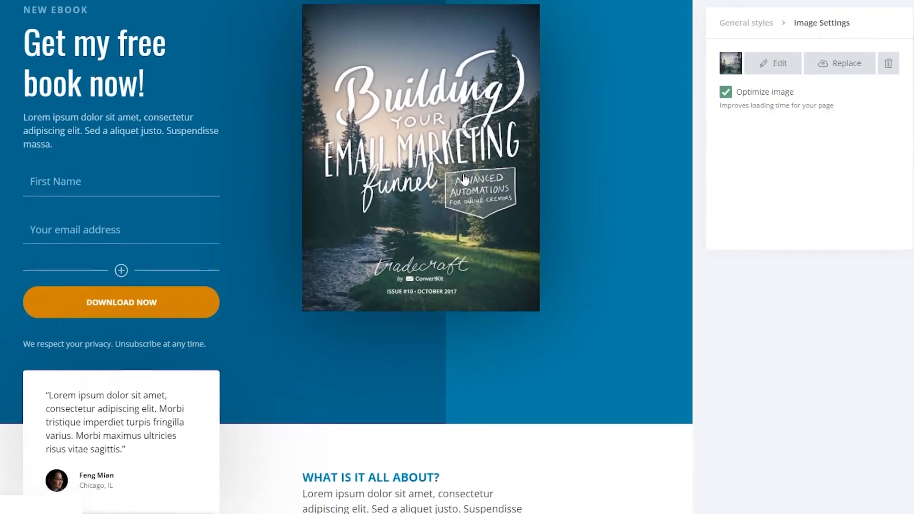
pyautogui.scroll(-4, 131, 242)
pyautogui.scroll(-2, 370, 357)
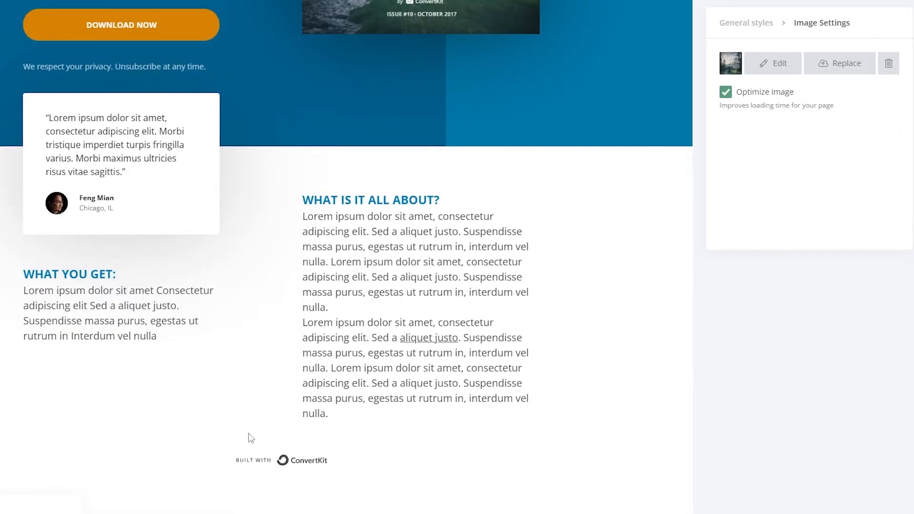
pyautogui.scroll(7, 228, 431)
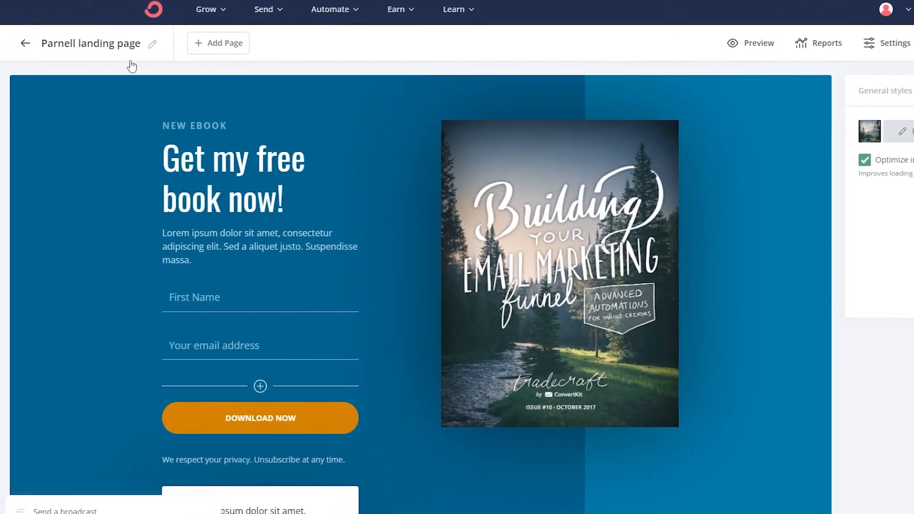
# Rename the landing page to "Free Ebook".
pyautogui.click(13, 44)
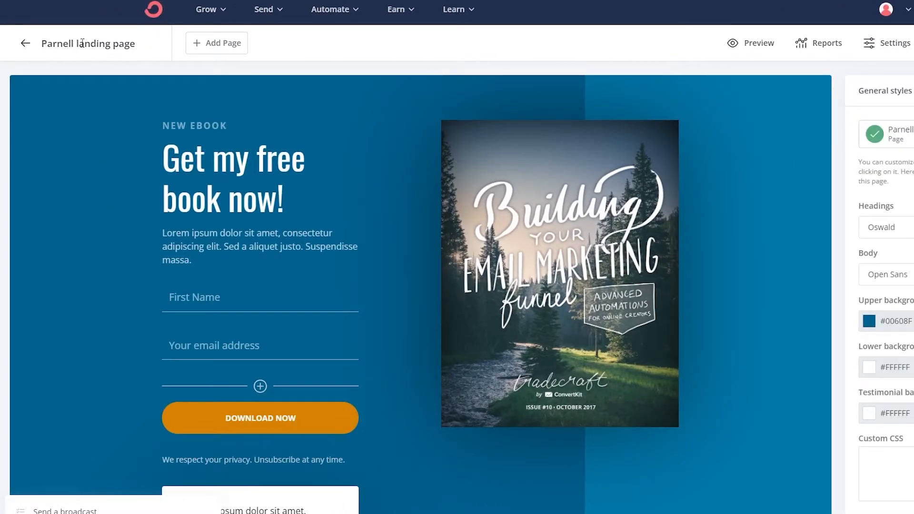
pyautogui.moveTo(133, 42); pyautogui.dragTo(7, 52)
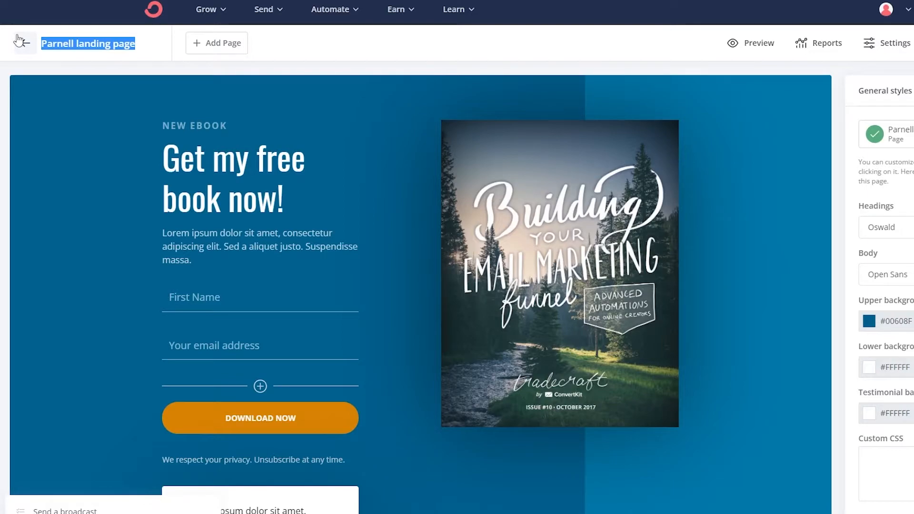
pyautogui.write('Free Ebook')
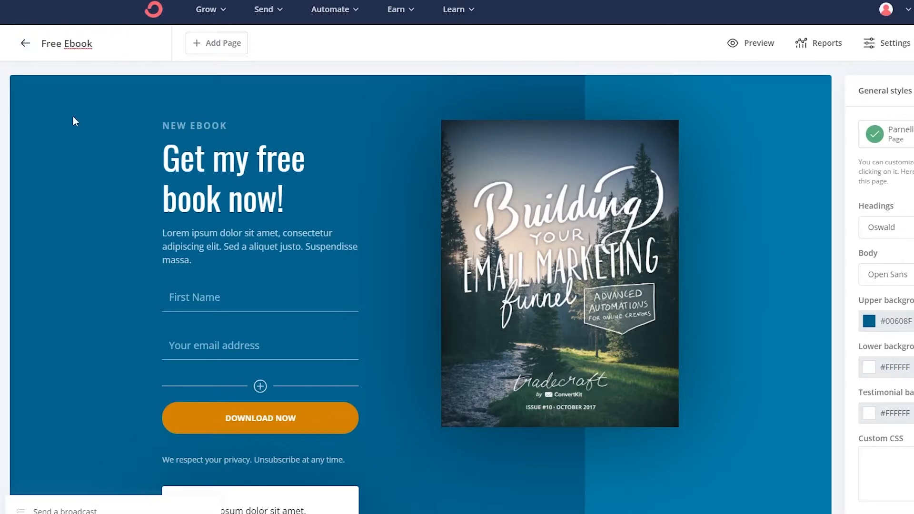
pyautogui.press('Return')
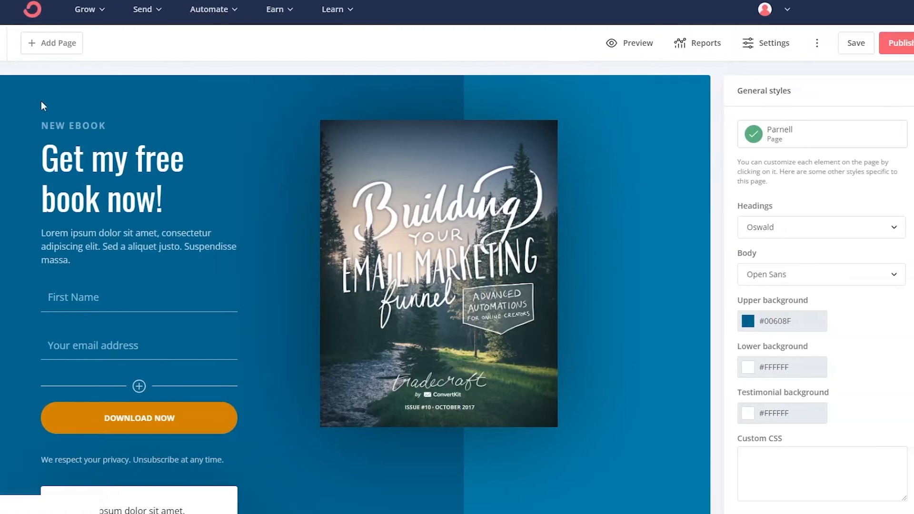
# Change the preheader to "FREE EBOOK" and the headline to "Get your free Ebook now!".
pyautogui.click(43, 129)
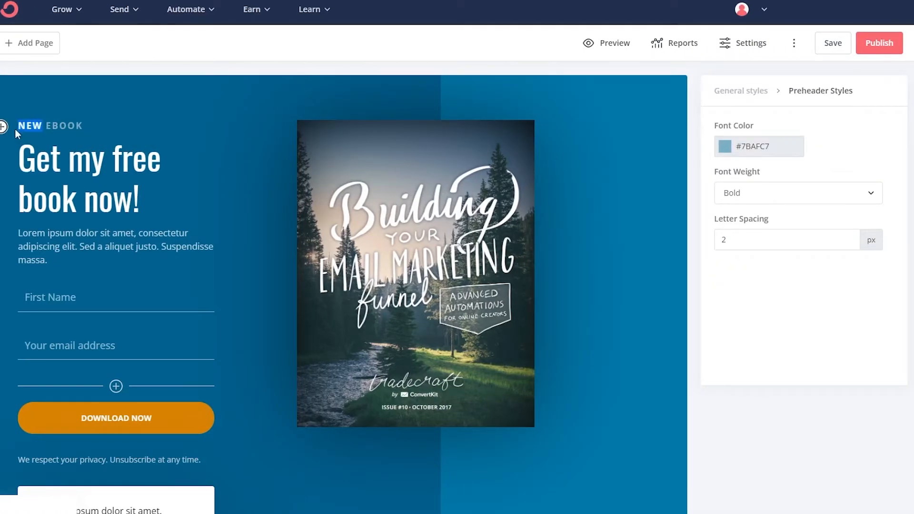
pyautogui.write('FREE')
pyautogui.click(75, 174)
pyautogui.doubleClick(81, 161)
pyautogui.write('your')
pyautogui.click(19, 200)
pyautogui.write('E')
pyautogui.scroll(-3, 12, 121)
pyautogui.moveTo(18, 121); pyautogui.dragTo(50, 152)
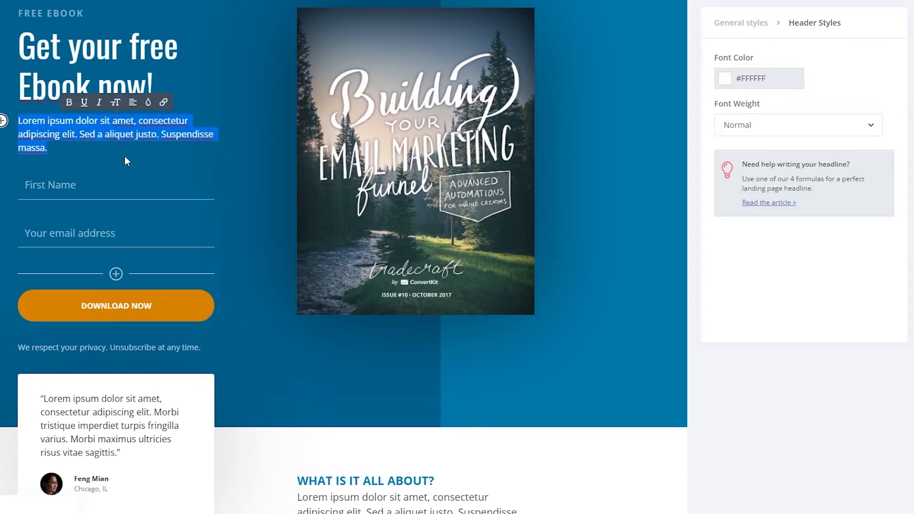
pyautogui.scroll(2, 195, 171)
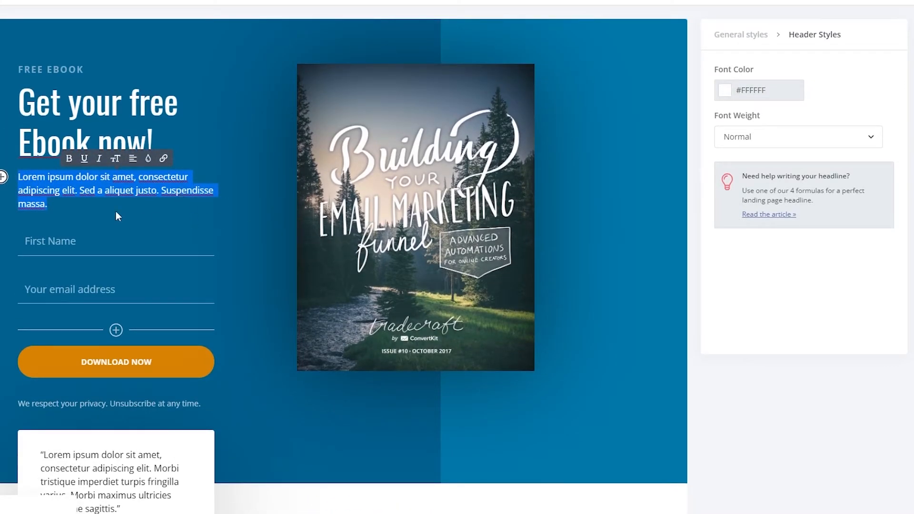
pyautogui.click(277, 210)
# Look at the crop, filter, colors and markup options for the book cover in the image editor, and cancel out of it.
pyautogui.click(417, 171)
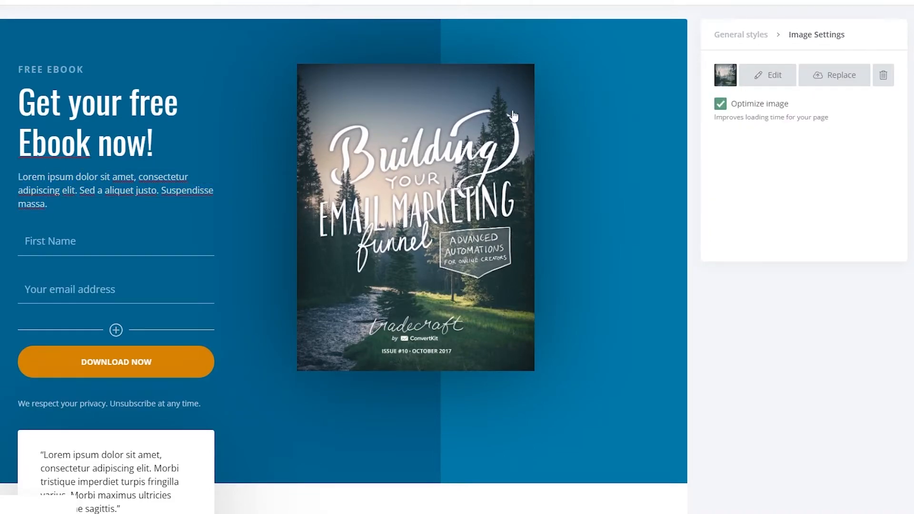
pyautogui.click(758, 79)
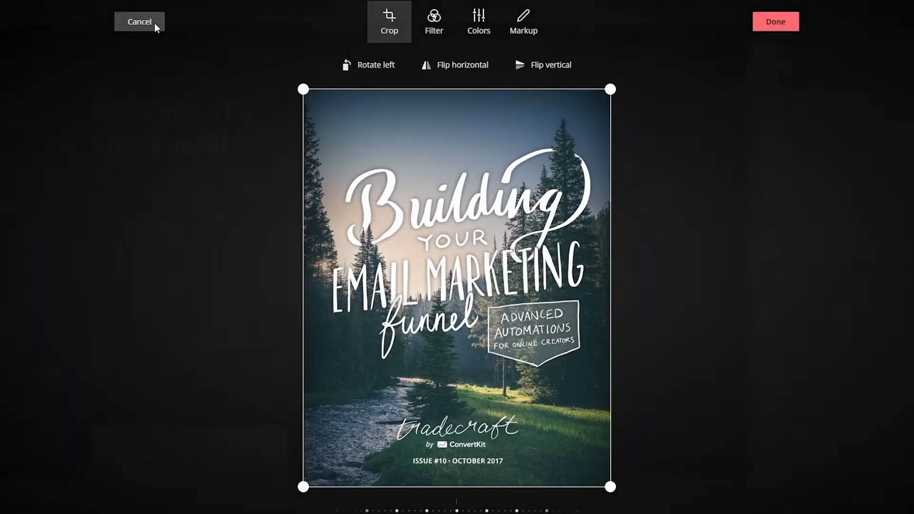
pyautogui.click(139, 22)
# Replace the book cover with an uploaded image, using the file 1_no4pKR0-removebg-preview.
pyautogui.click(816, 79)
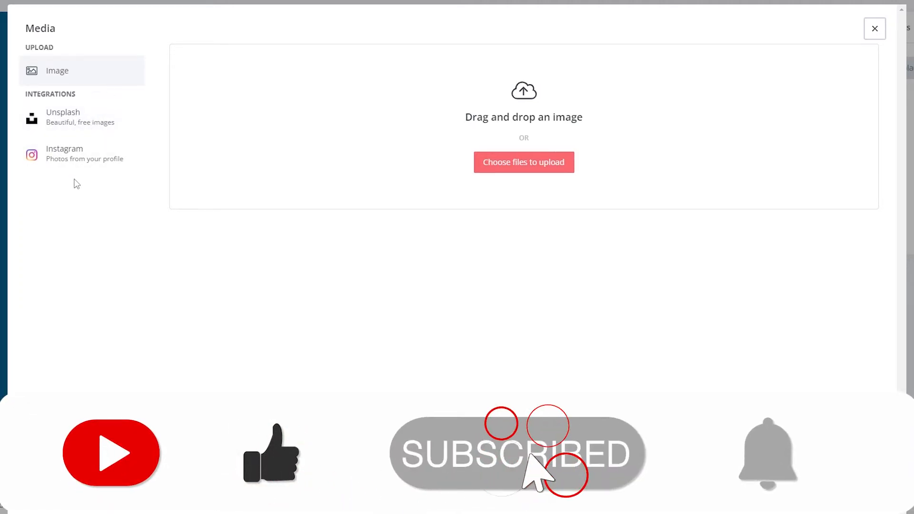
pyautogui.click(506, 170)
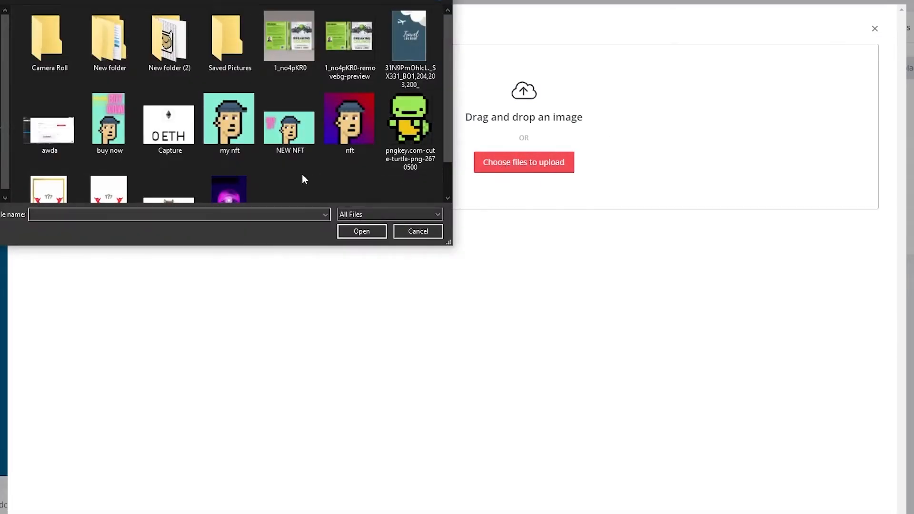
pyautogui.click(304, 47)
pyautogui.click(335, 41)
pyautogui.click(376, 234)
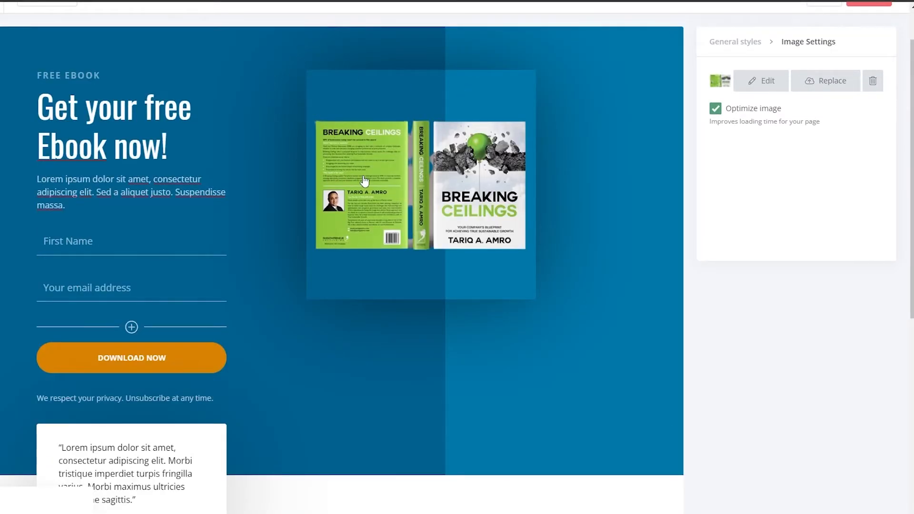
# Crop the new book cover image to trim the empty margins above and below the books, and apply the crop.
pyautogui.click(778, 80)
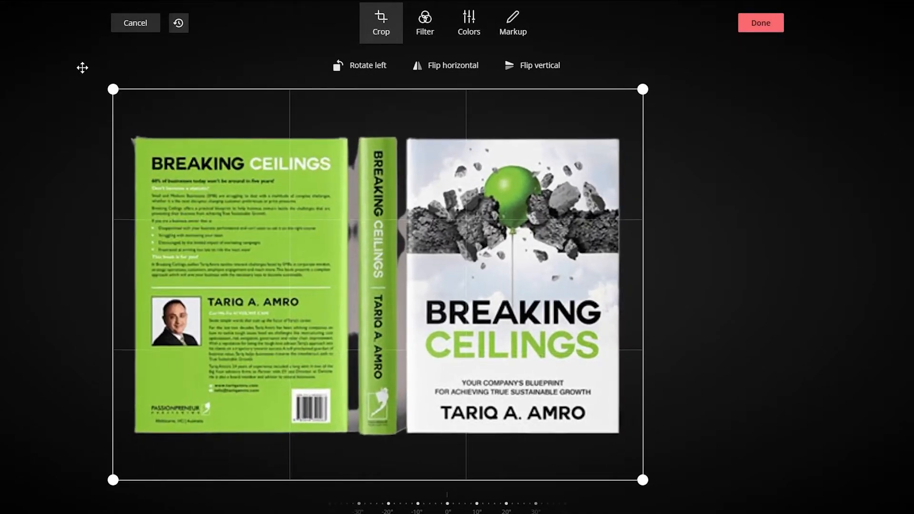
pyautogui.moveTo(643, 89); pyautogui.dragTo(740, 44)
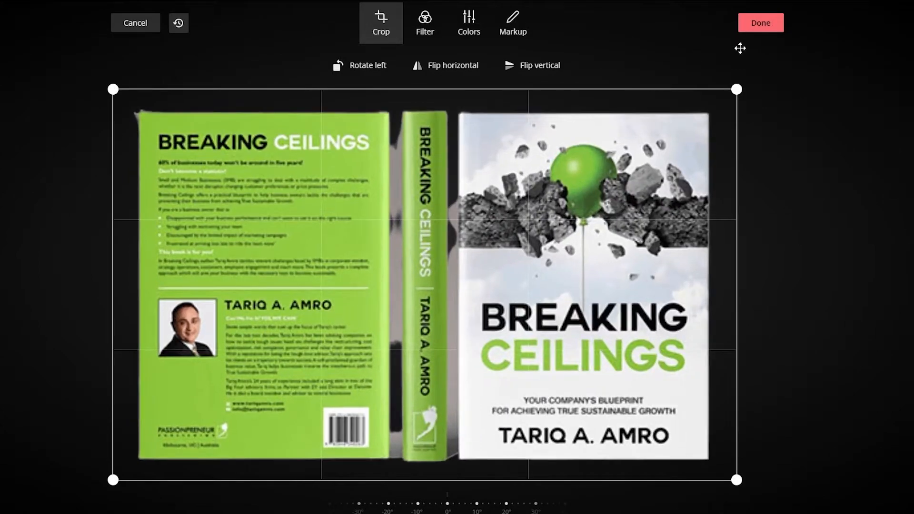
pyautogui.click(756, 22)
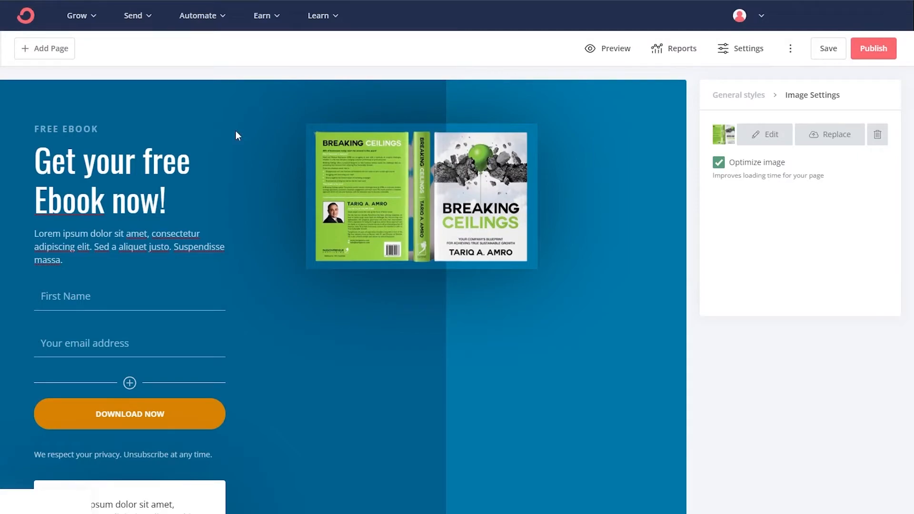
# Set the page's upper background color to green #069502.
pyautogui.click(260, 148)
pyautogui.click(729, 267)
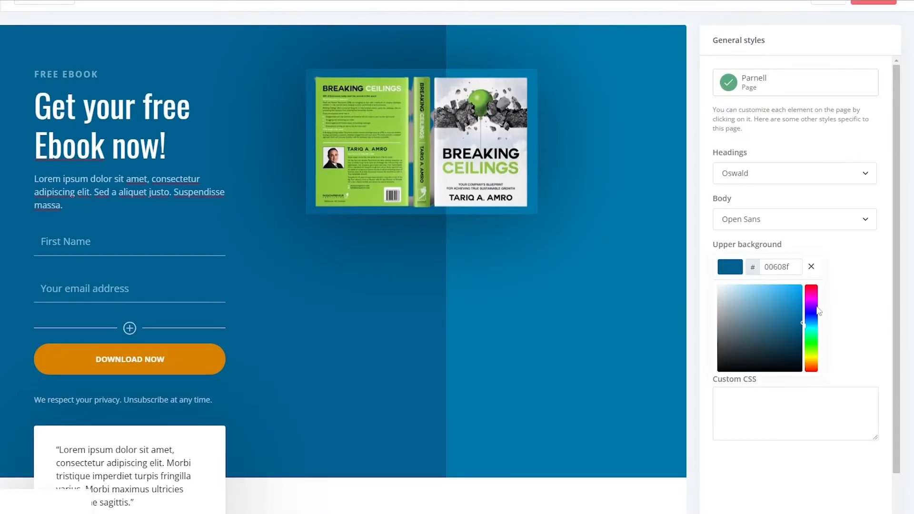
pyautogui.moveTo(817, 335)
pyautogui.mouseDown()
pyautogui.moveTo(825, 341)
pyautogui.moveTo(792, 303)
pyautogui.moveTo(820, 345)
pyautogui.moveTo(810, 322)
pyautogui.moveTo(809, 339)
pyautogui.mouseUp()
pyautogui.click(796, 338)
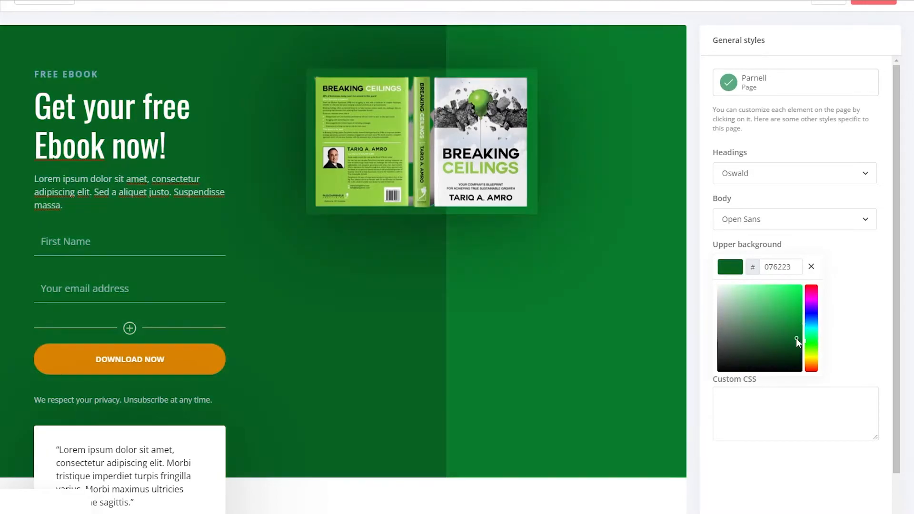
pyautogui.click(812, 343)
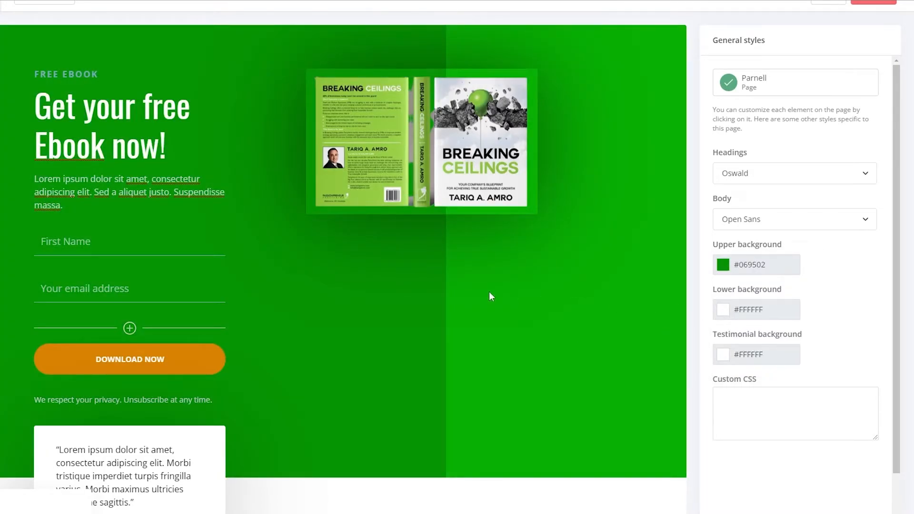
# Replace the placeholder paragraph under the headline with "Get your Free Ebook by entering the details down below".
pyautogui.scroll(-3, 362, 271)
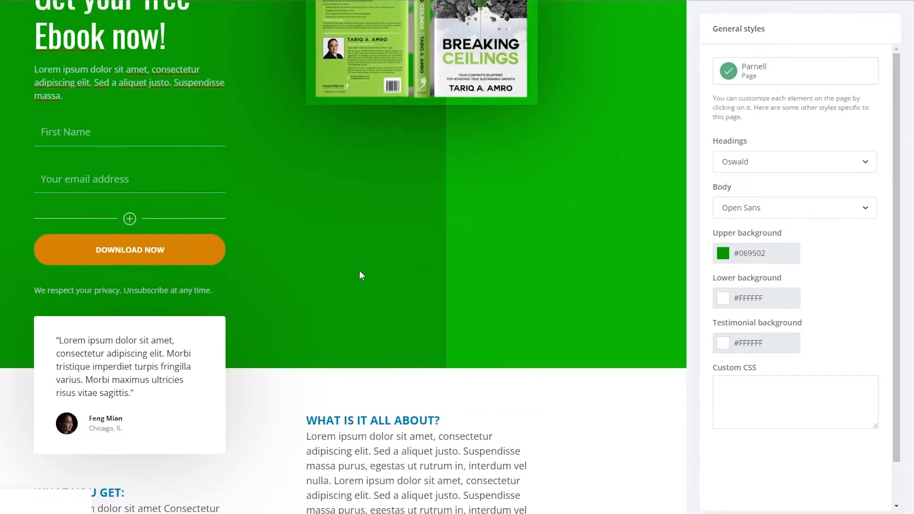
pyautogui.scroll(1, 356, 273)
pyautogui.scroll(-5, 355, 276)
pyautogui.scroll(6, 355, 276)
pyautogui.scroll(-3, 356, 277)
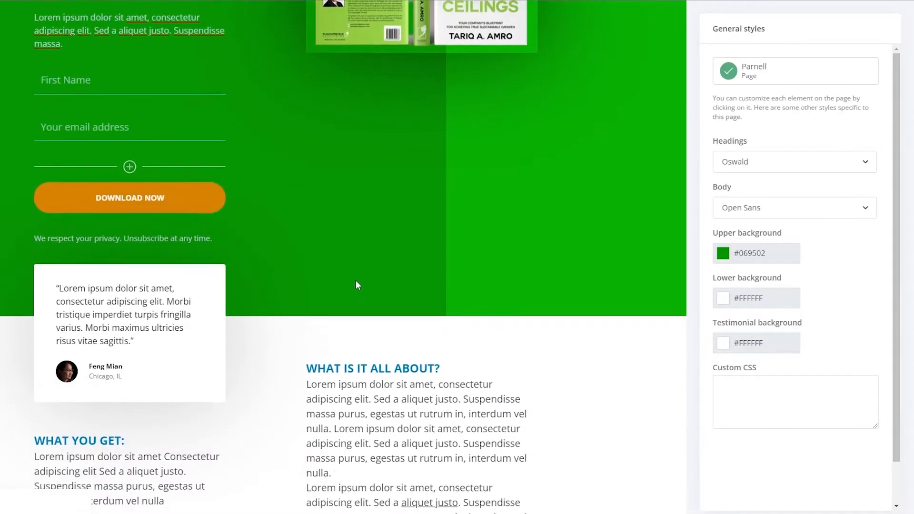
pyautogui.scroll(5, 355, 278)
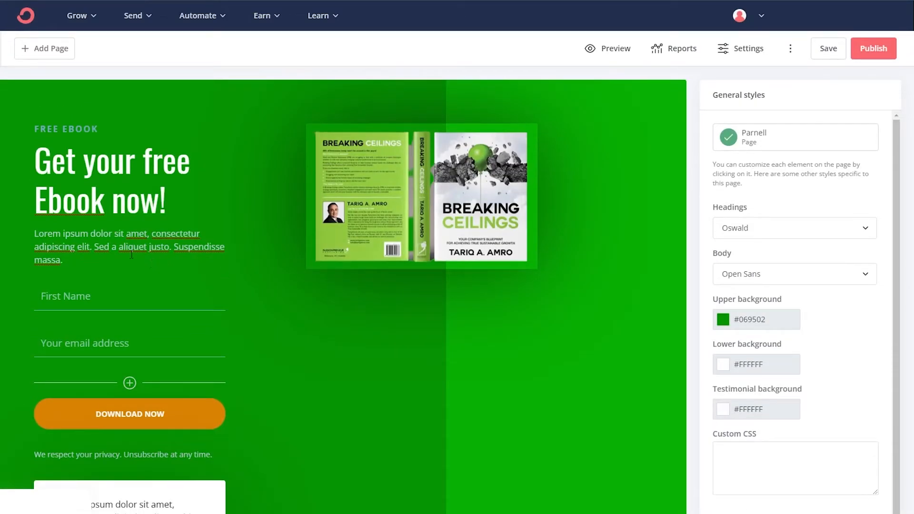
pyautogui.click(75, 259)
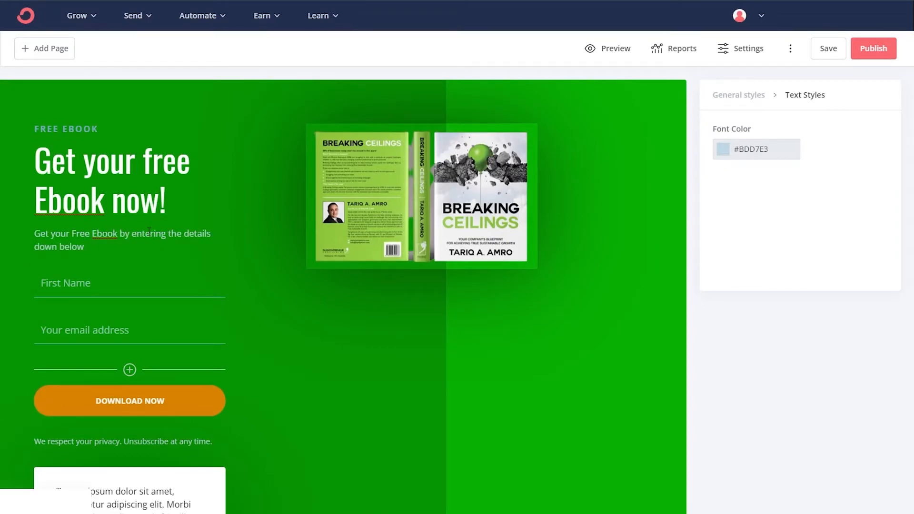
# Examine the signup fields, download button, testimonial and description text that can be customized further down the page.
pyautogui.scroll(-1, 96, 242)
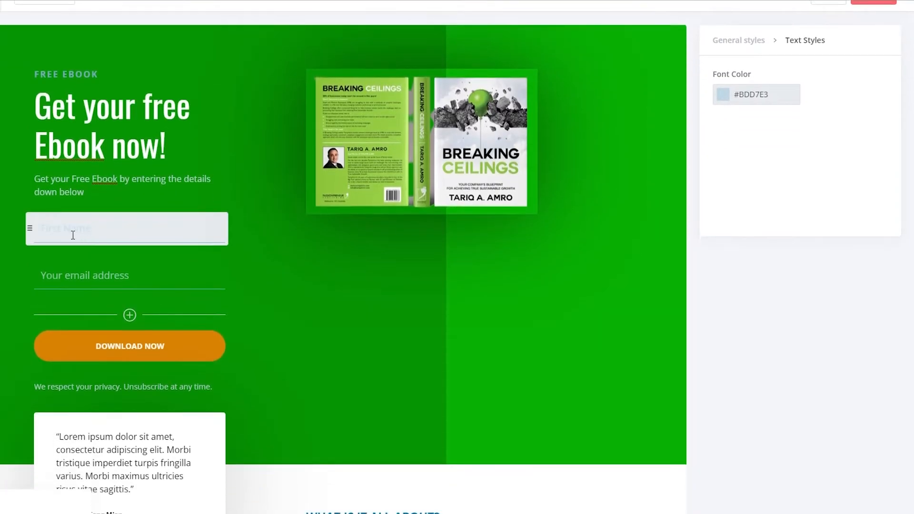
pyautogui.scroll(-1, 99, 233)
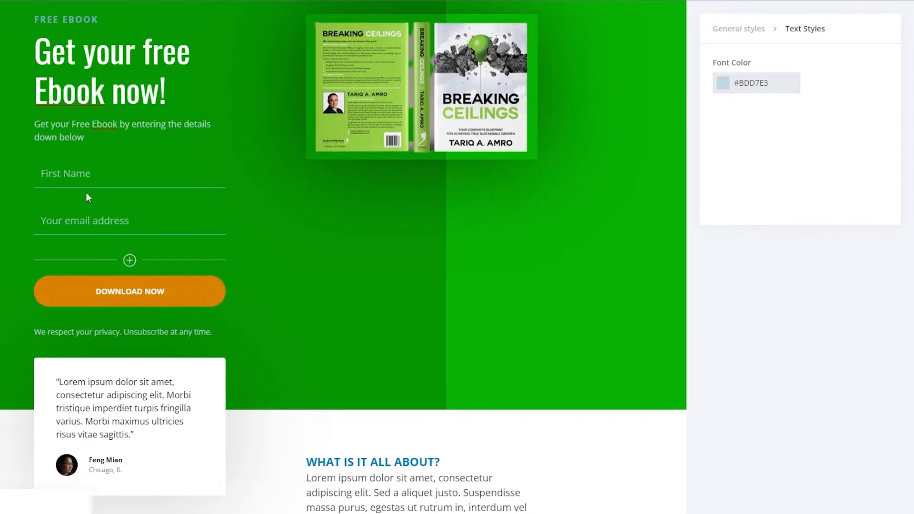
pyautogui.scroll(-1, 98, 233)
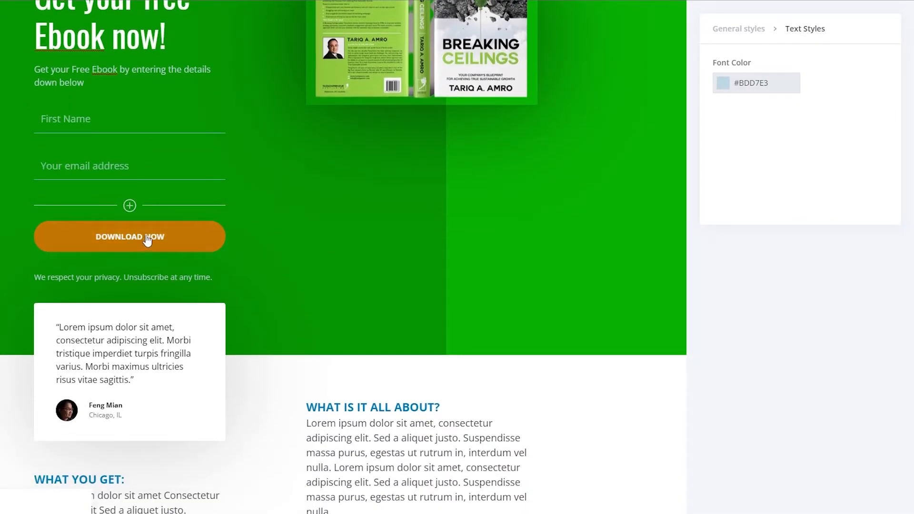
pyautogui.scroll(-2, 125, 241)
pyautogui.moveTo(59, 217); pyautogui.dragTo(128, 270)
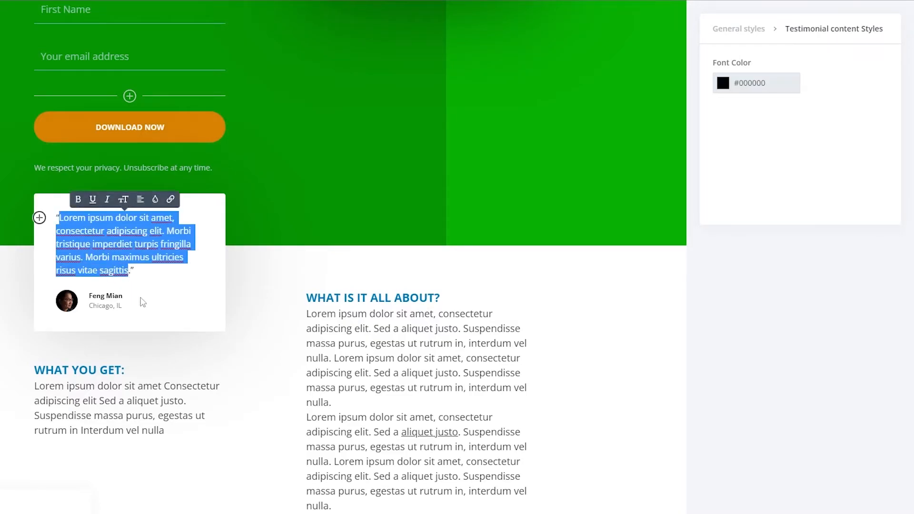
pyautogui.click(300, 289)
pyautogui.scroll(-2, 281, 276)
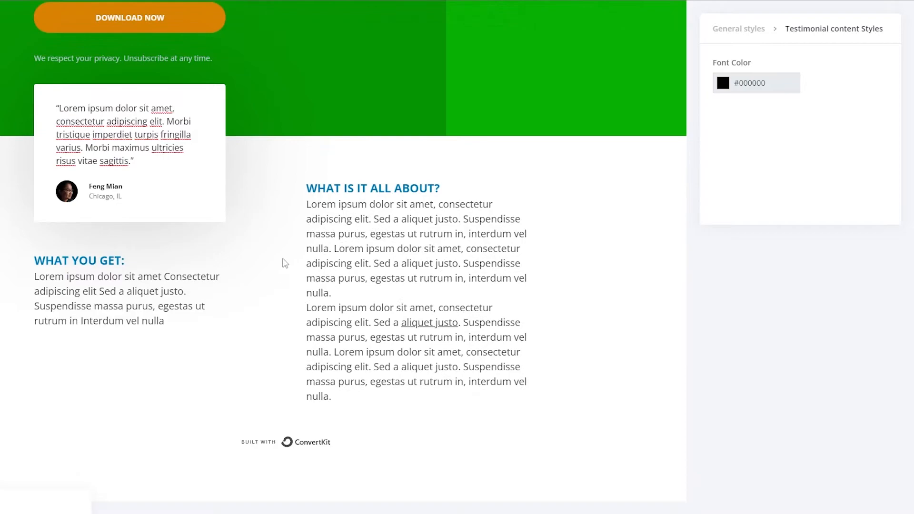
pyautogui.moveTo(308, 208); pyautogui.dragTo(442, 400)
pyautogui.click(541, 397)
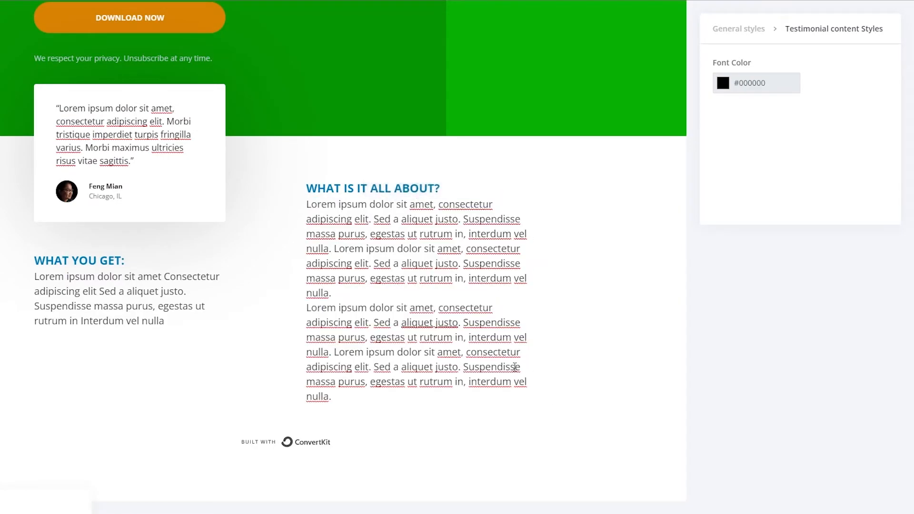
pyautogui.scroll(5, 566, 213)
pyautogui.scroll(-2, 530, 227)
# Browse the JVZoo "ebook" listings in the Health / Fitness category for products that could supply the page's offer.
pyautogui.scroll(-3, 531, 230)
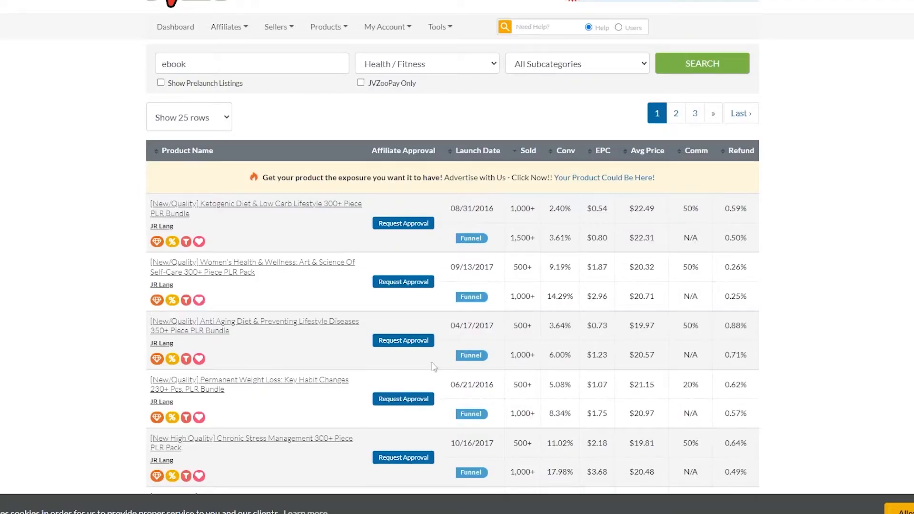
pyautogui.scroll(-4, 428, 366)
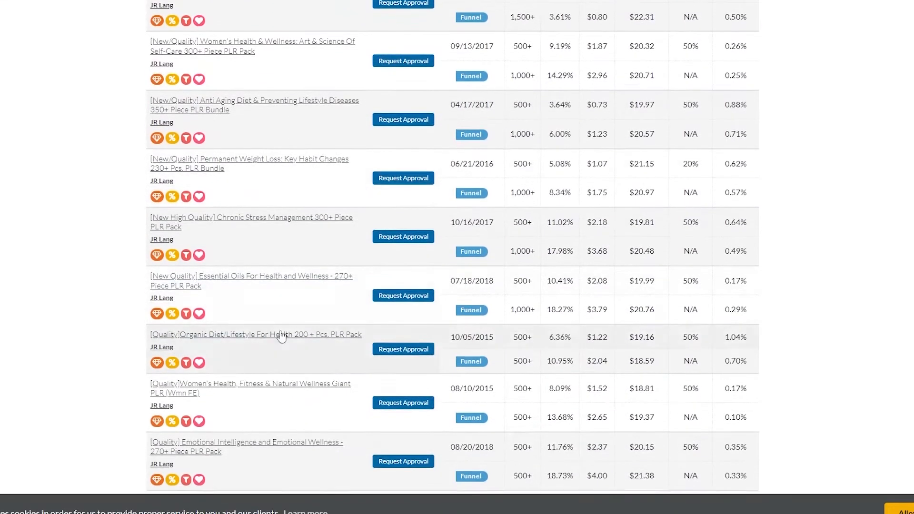
pyautogui.scroll(3, 292, 276)
pyautogui.scroll(-4, 561, 190)
pyautogui.scroll(-4, 326, 261)
pyautogui.scroll(-9, 326, 229)
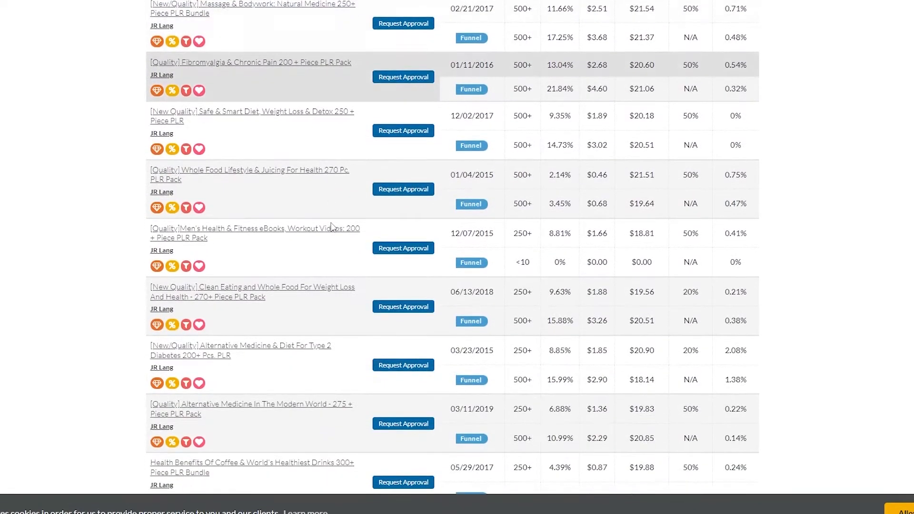
pyautogui.scroll(-5, 365, 273)
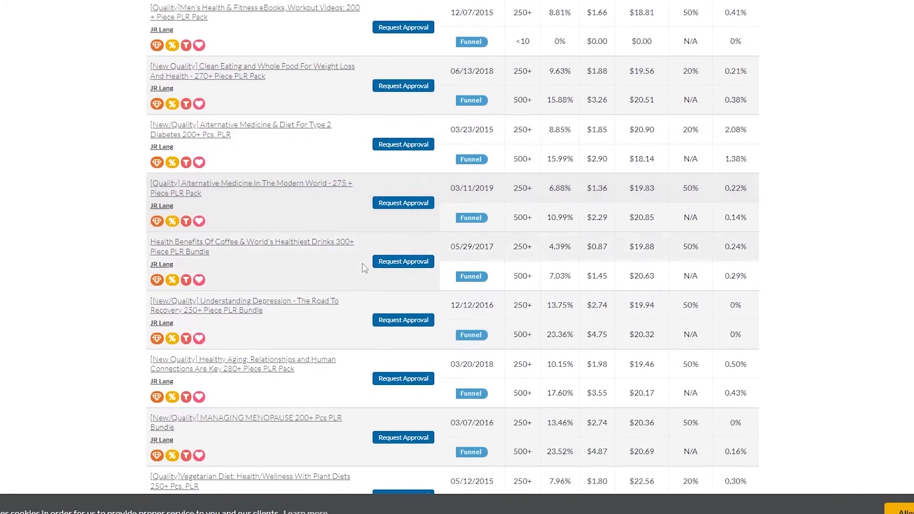
pyautogui.scroll(-3, 365, 268)
pyautogui.scroll(16, 363, 265)
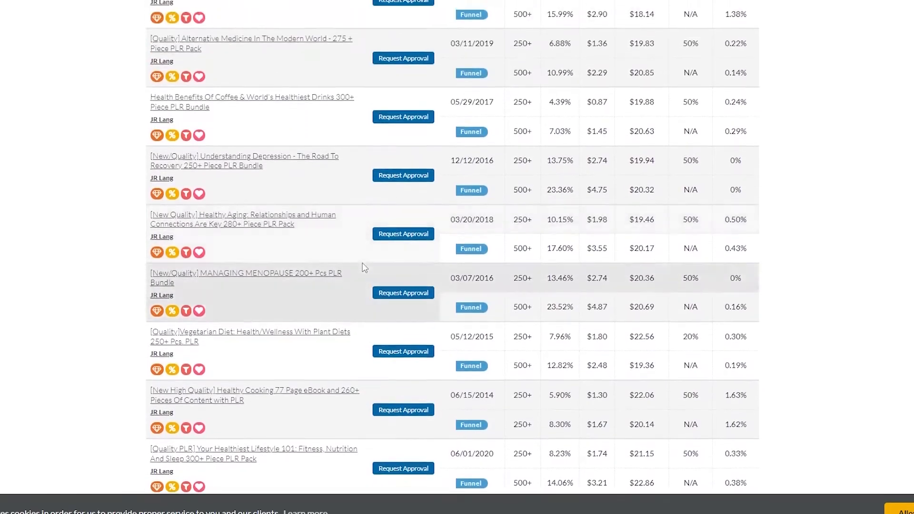
pyautogui.scroll(7, 362, 275)
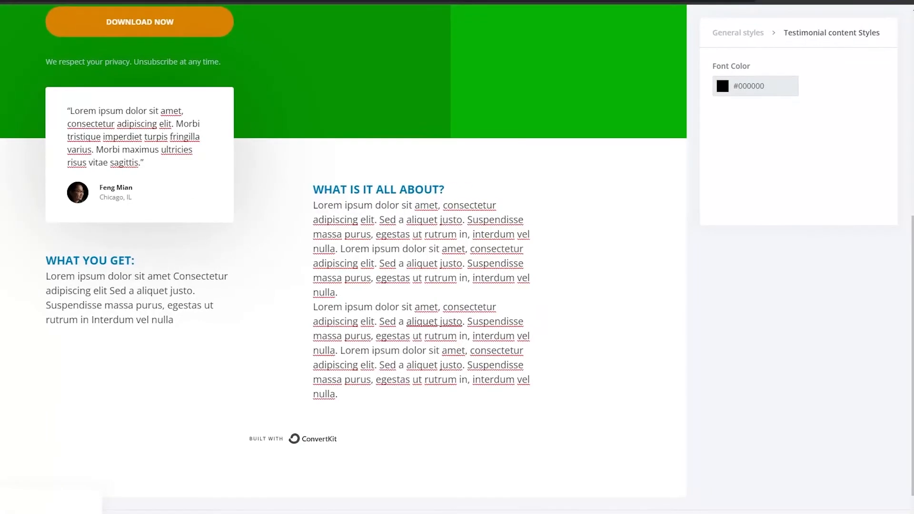
pyautogui.scroll(-1, 363, 275)
pyautogui.scroll(9, 283, 374)
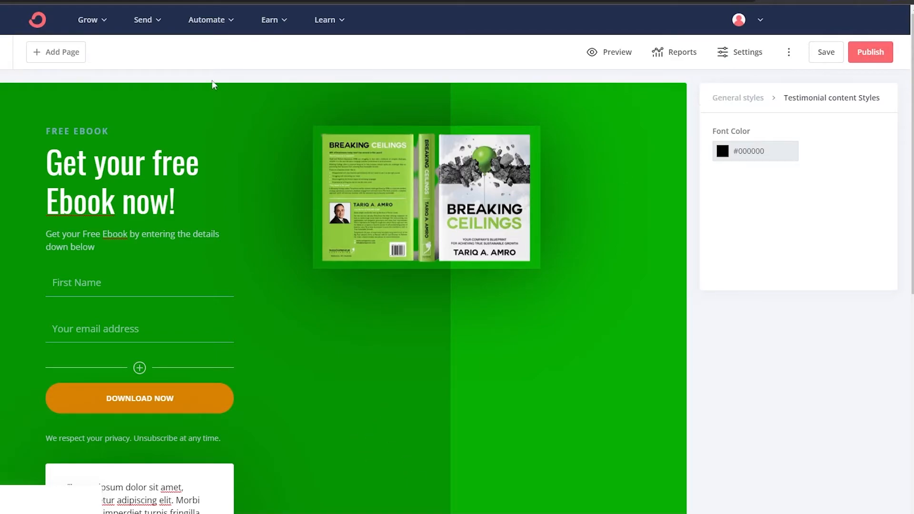
pyautogui.scroll(-3, 160, 240)
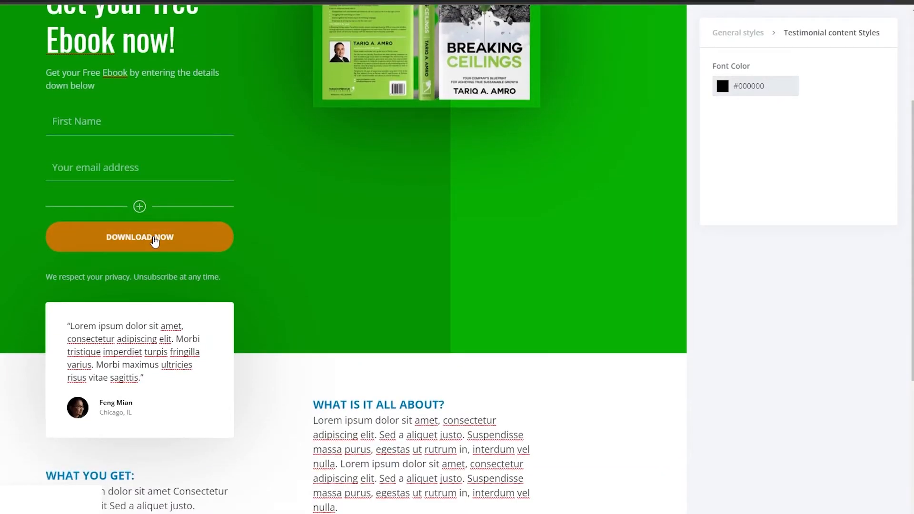
pyautogui.click(155, 242)
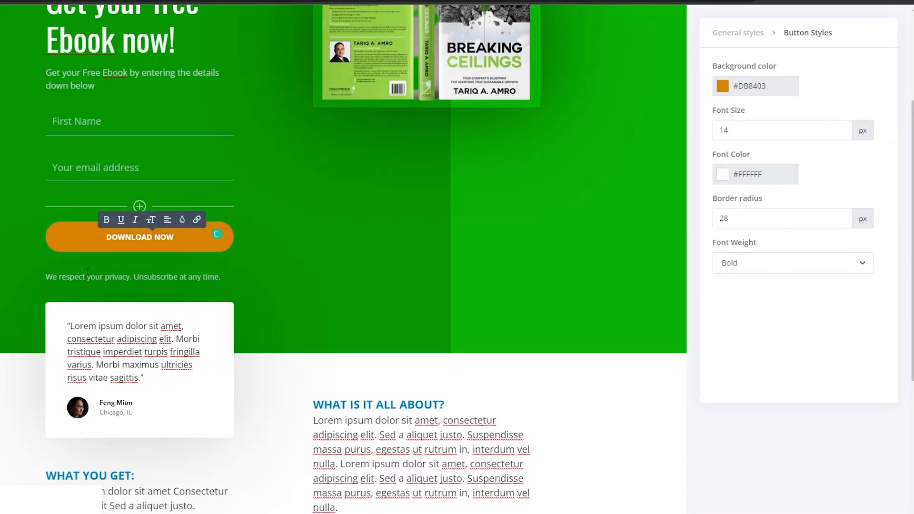
pyautogui.click(197, 221)
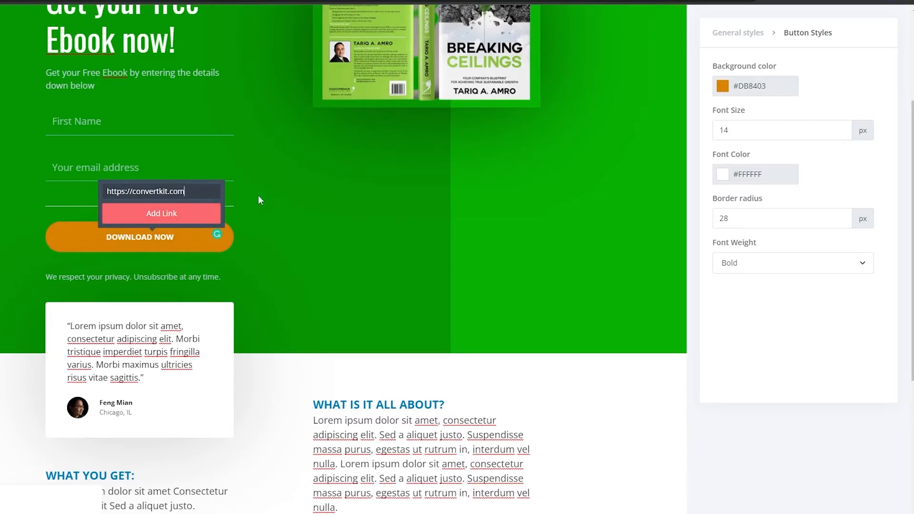
pyautogui.press('Return')
# Add a thank-you page to the landing page and review its layout against the signup page.
pyautogui.scroll(4, 353, 189)
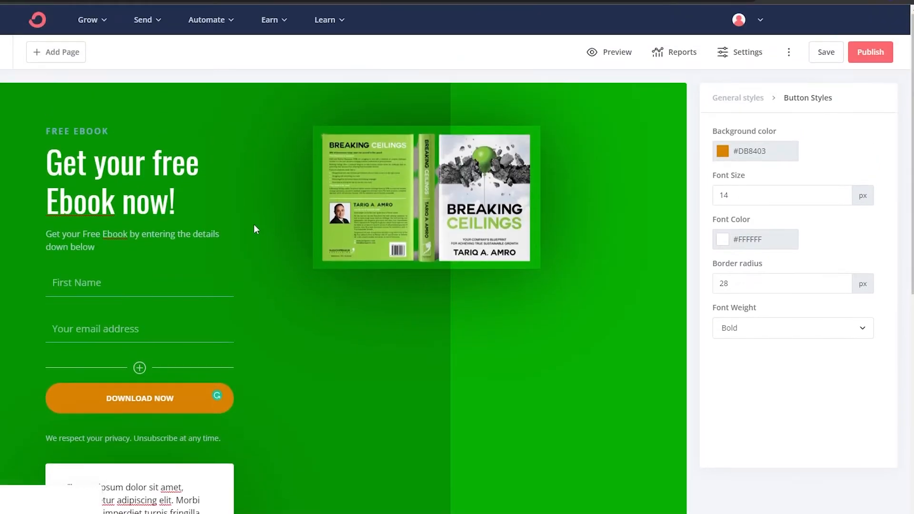
pyautogui.click(56, 55)
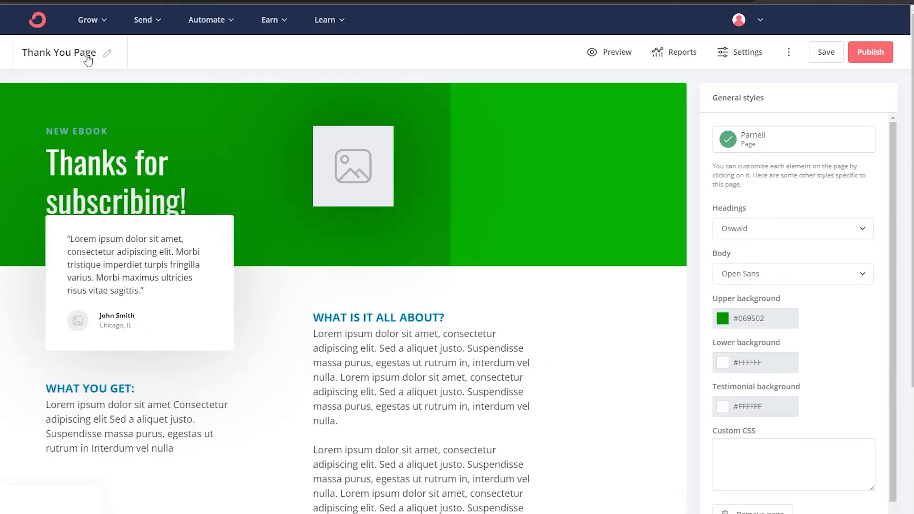
pyautogui.scroll(-1, 52, 199)
pyautogui.scroll(1, 143, 240)
pyautogui.scroll(-1, 167, 220)
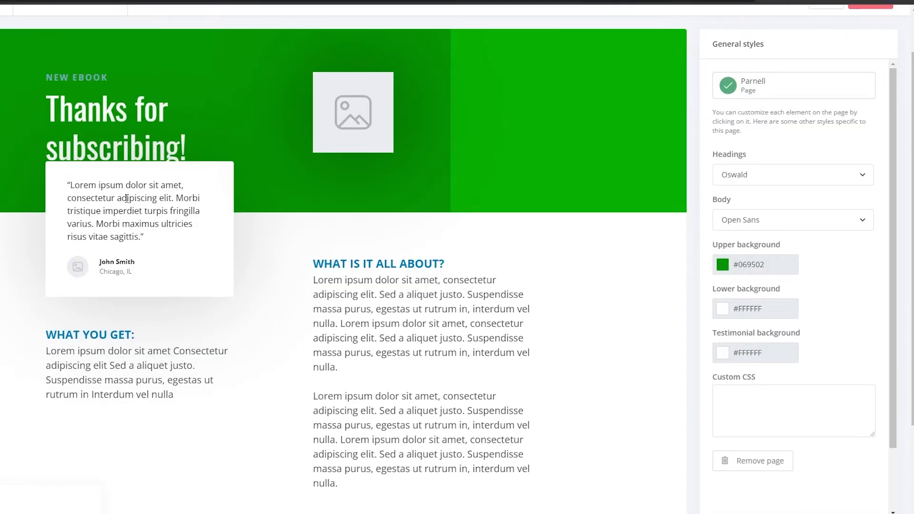
pyautogui.scroll(-1, 126, 198)
pyautogui.scroll(2, 323, 242)
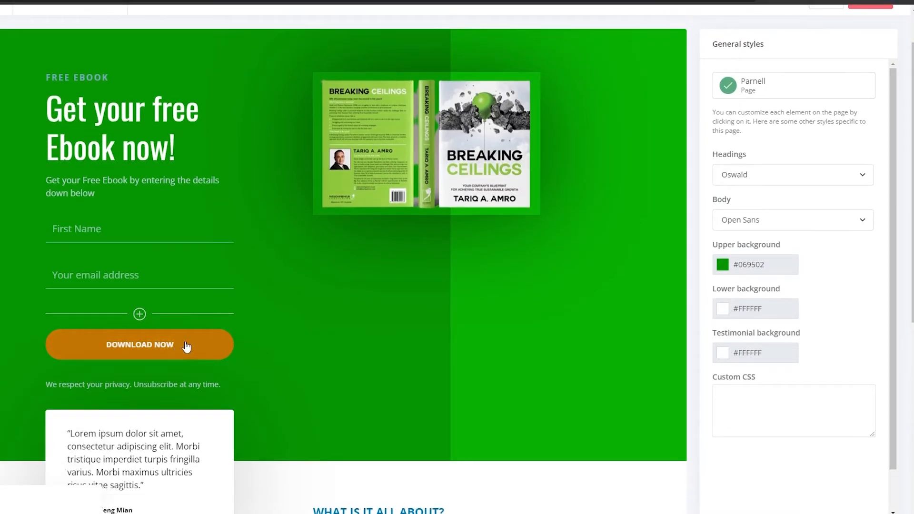
pyautogui.scroll(-1, 148, 335)
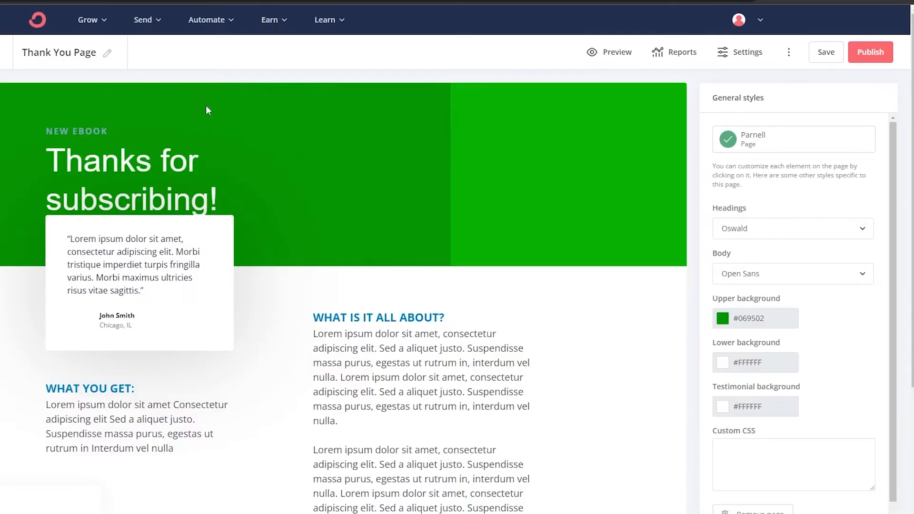
# Search Unsplash for "thumps up" and place the thumbs-up hand photo in the thank-you page's main image placeholder.
pyautogui.click(369, 189)
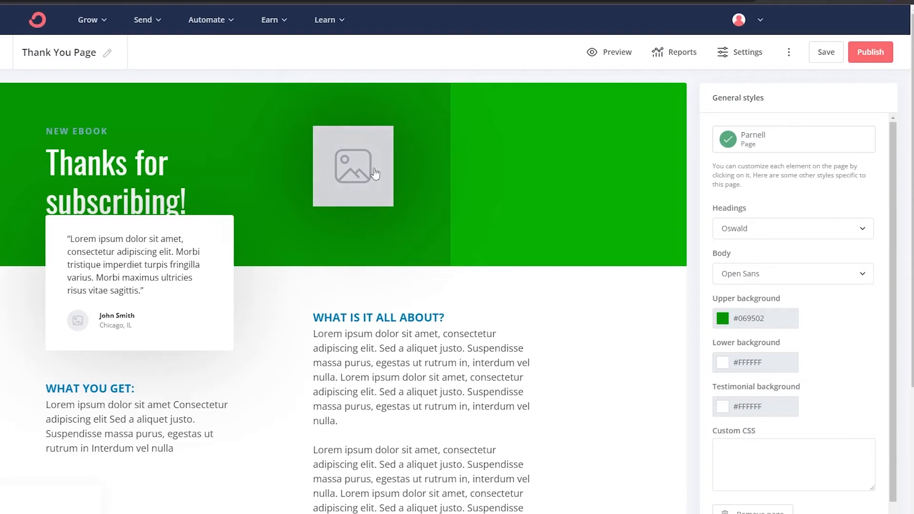
pyautogui.click(787, 142)
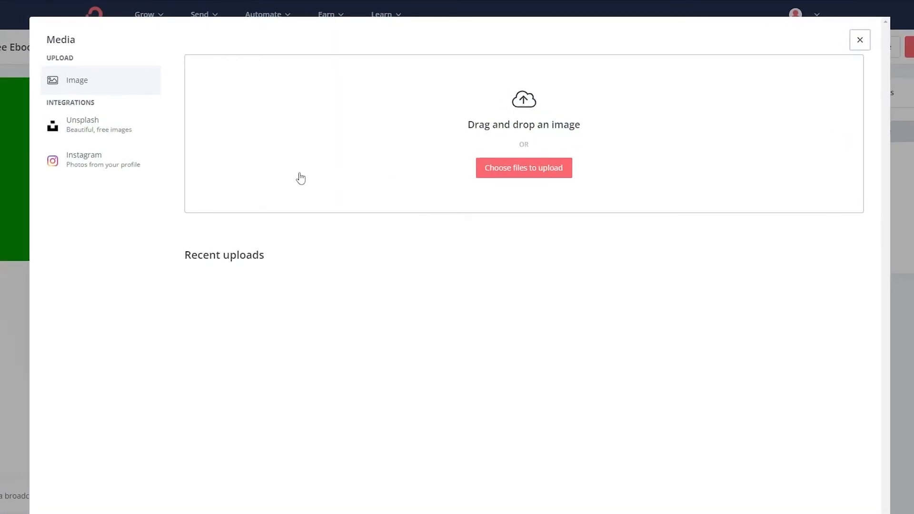
pyautogui.click(110, 121)
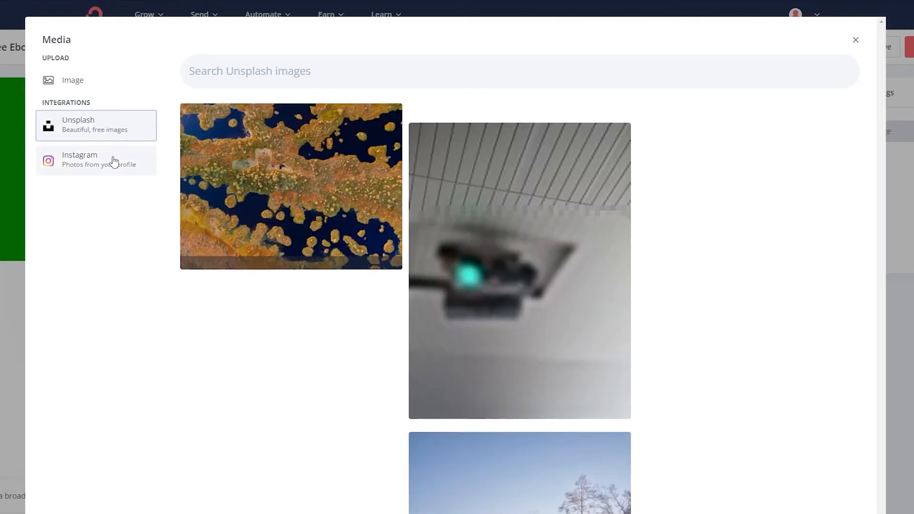
pyautogui.scroll(-5, 173, 184)
pyautogui.scroll(5, 173, 183)
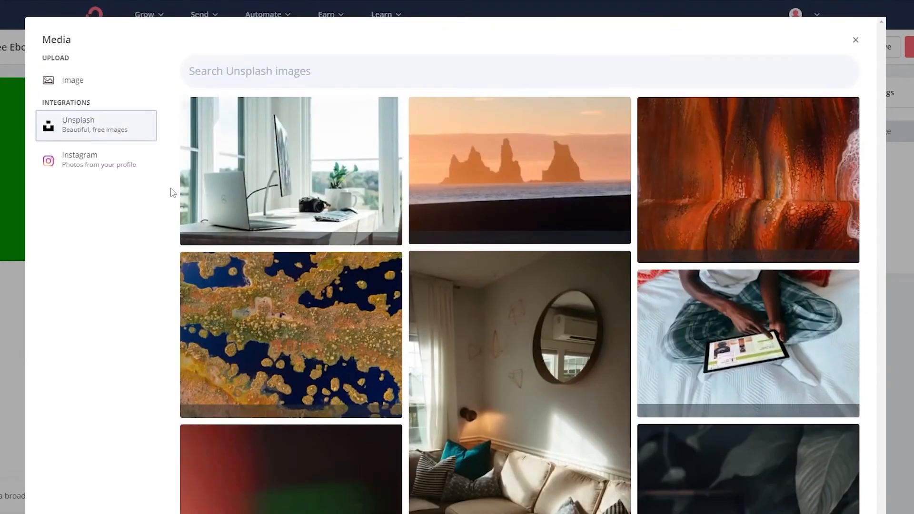
pyautogui.click(254, 71)
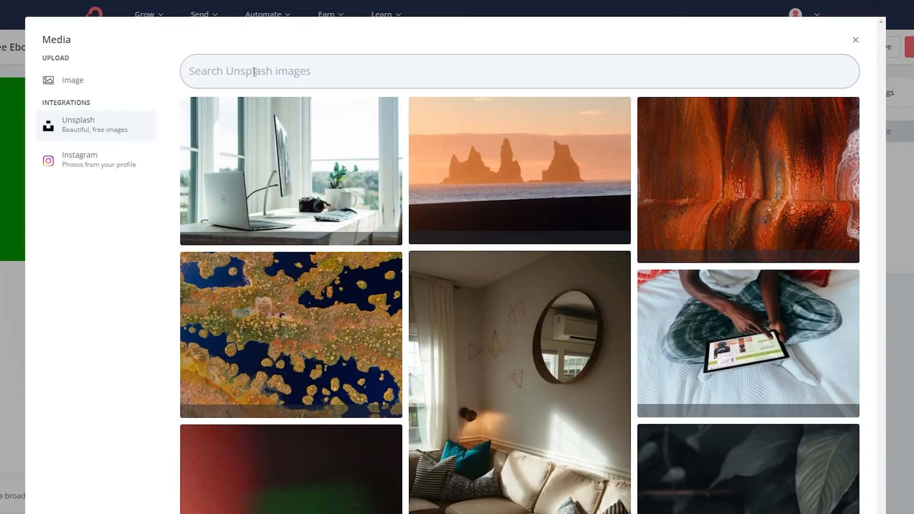
pyautogui.write('thumps up')
pyautogui.scroll(-1, 331, 202)
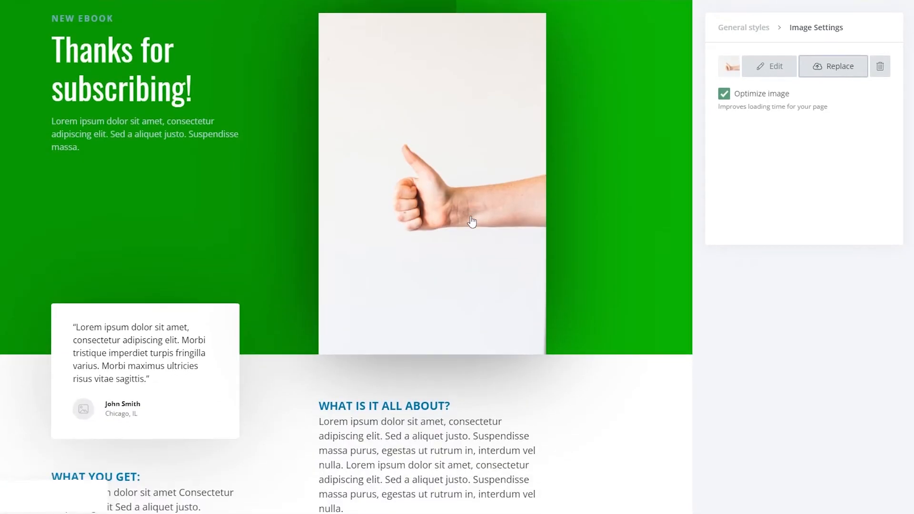
pyautogui.scroll(1, 432, 204)
pyautogui.scroll(-2, 396, 233)
pyautogui.scroll(3, 396, 233)
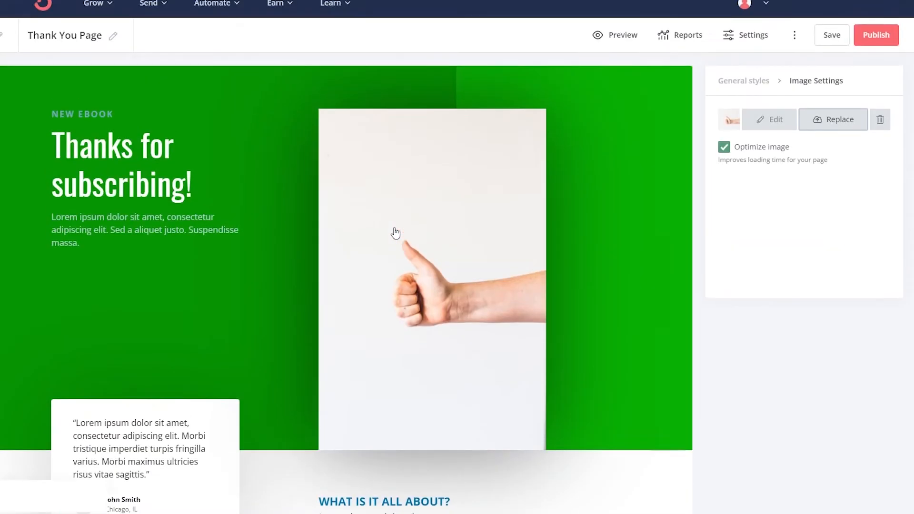
# Replace the placeholder paragraph under "Thanks for subscribing!" with "You will receive a confirmation email shortly.".
pyautogui.scroll(1, 395, 233)
pyautogui.moveTo(81, 255); pyautogui.dragTo(44, 233)
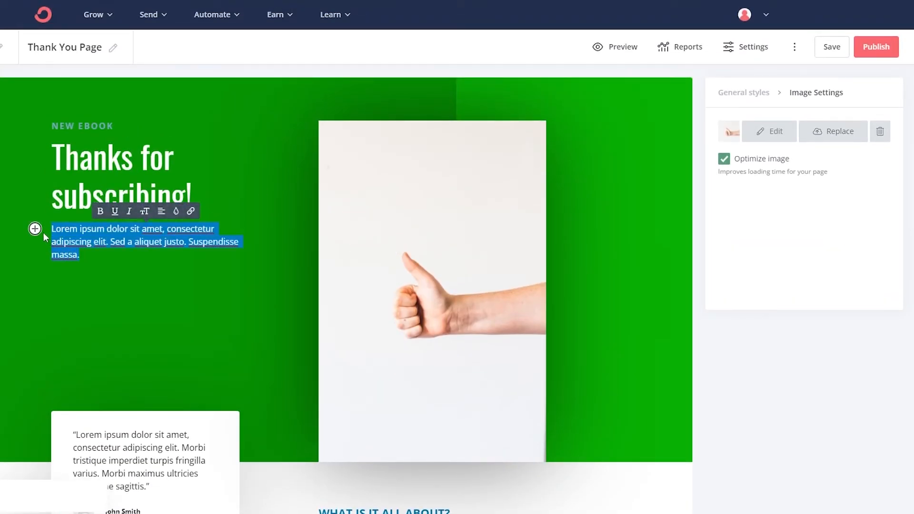
pyautogui.write('You will receive a confirmation email shortly.')
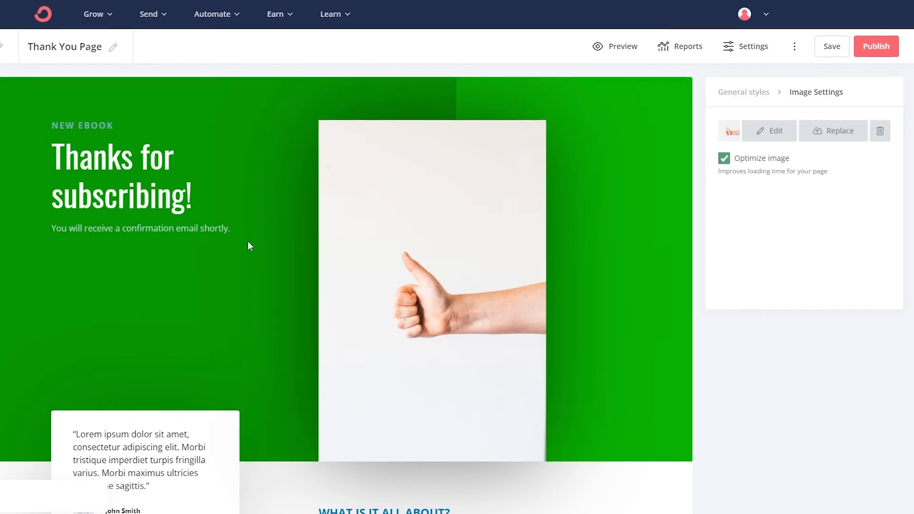
pyautogui.scroll(-4, 249, 243)
pyautogui.scroll(4, 286, 239)
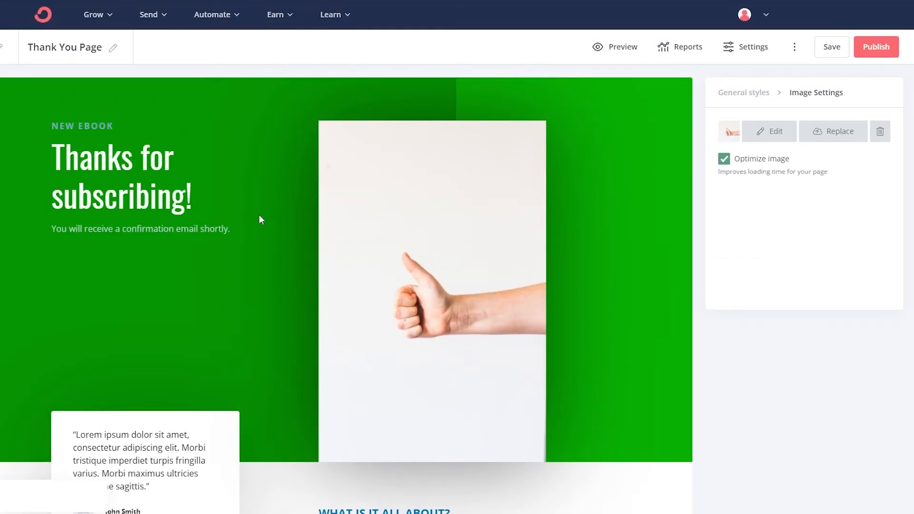
pyautogui.scroll(-7, 259, 217)
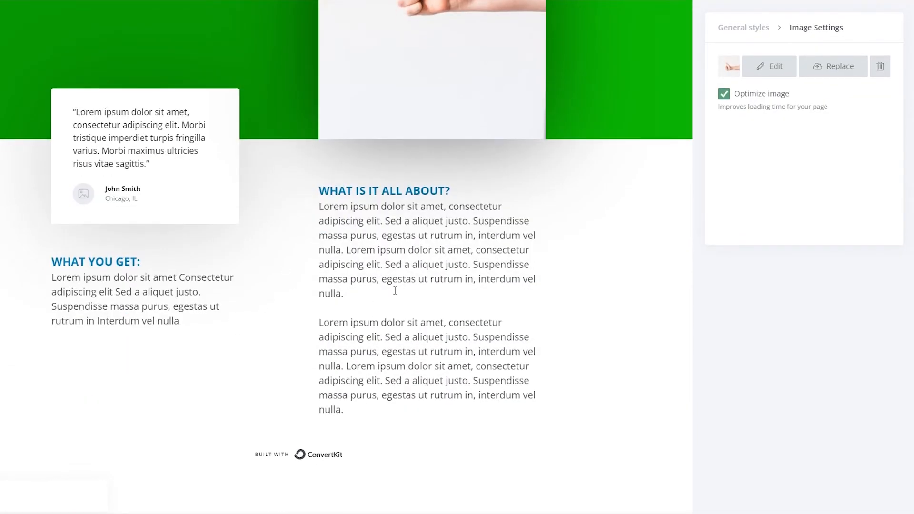
pyautogui.scroll(7, 338, 292)
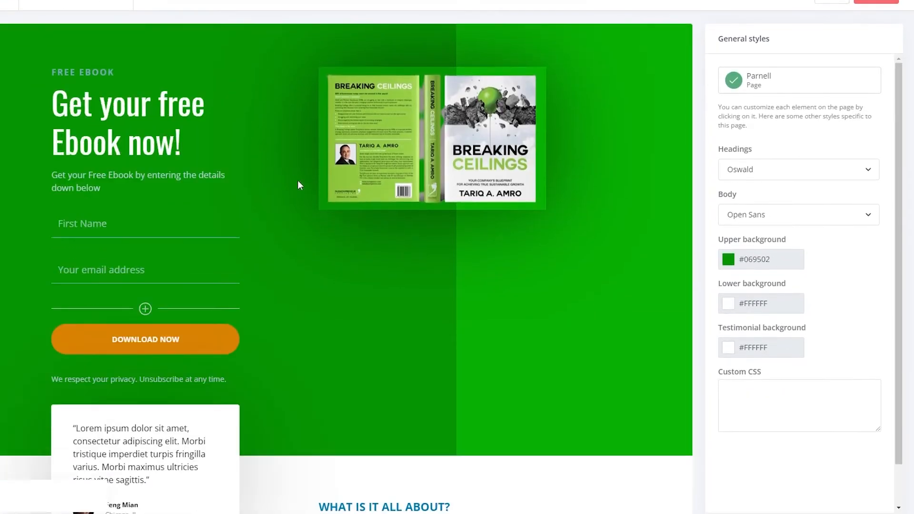
# Set the font color of the "Free Ebook" preheader on the signup page to turquoise #00D9D7.
pyautogui.scroll(-4, 471, 216)
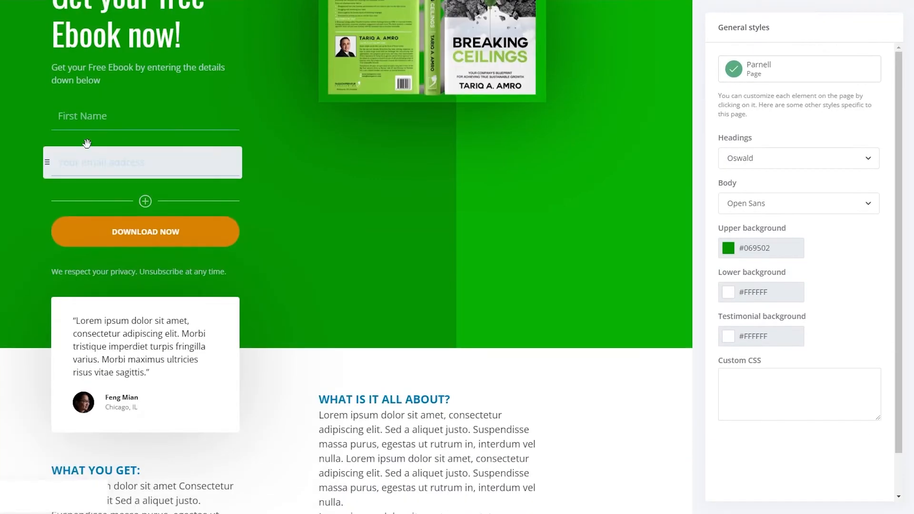
pyautogui.scroll(4, 326, 253)
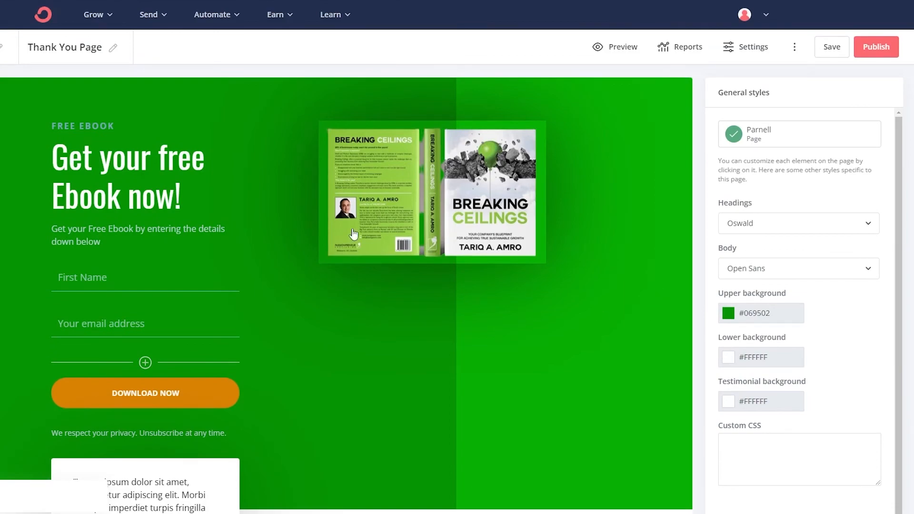
pyautogui.click(577, 129)
pyautogui.doubleClick(88, 123)
pyautogui.tripleClick(88, 123)
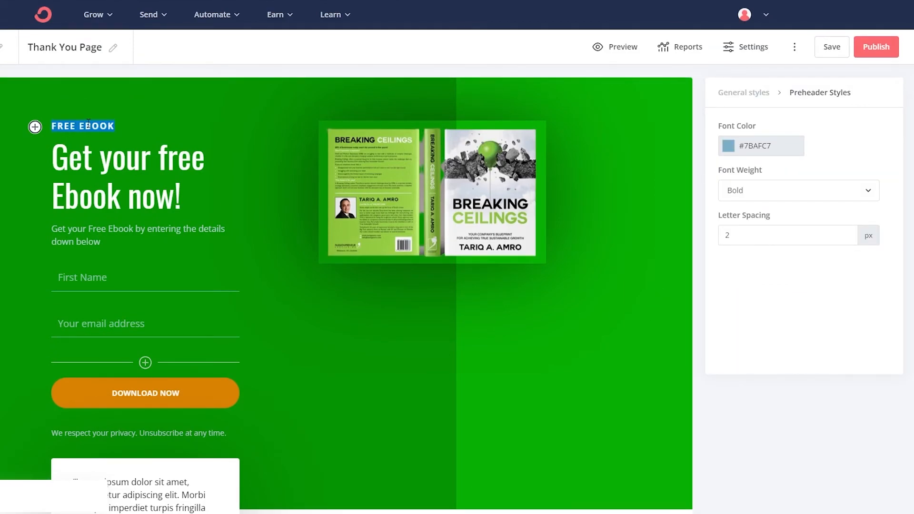
pyautogui.click(729, 154)
pyautogui.moveTo(807, 197); pyautogui.dragTo(827, 211)
pyautogui.moveTo(744, 198); pyautogui.dragTo(806, 185)
pyautogui.click(830, 272)
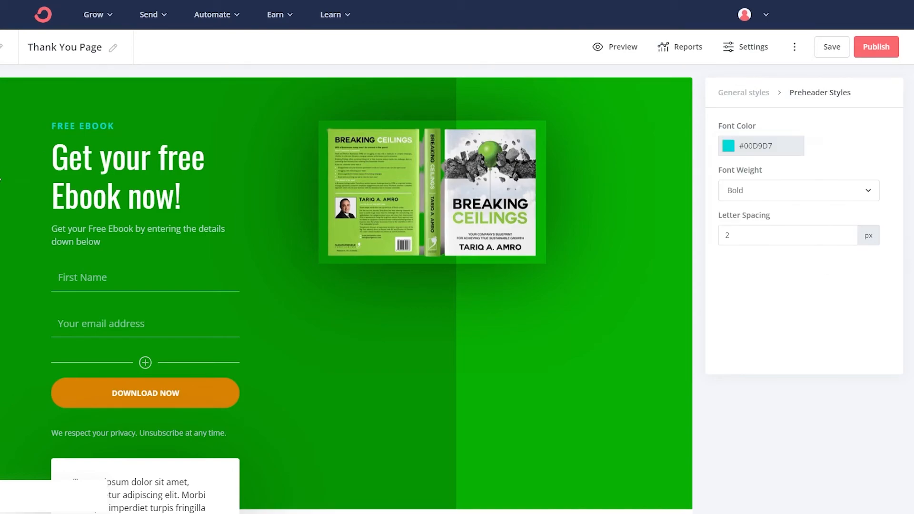
# Publish the free eBook landing page and look over its signup form, testimonial and description sections.
pyautogui.scroll(-2, 106, 236)
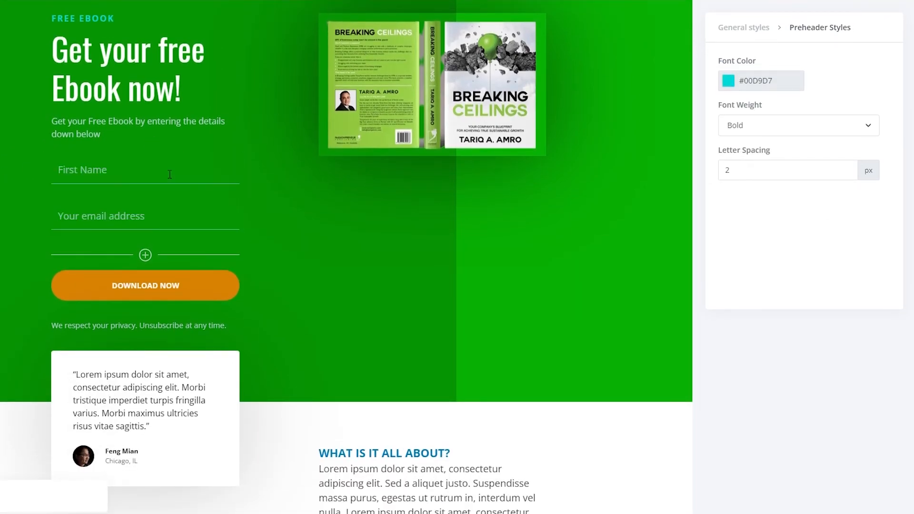
pyautogui.scroll(2, 289, 259)
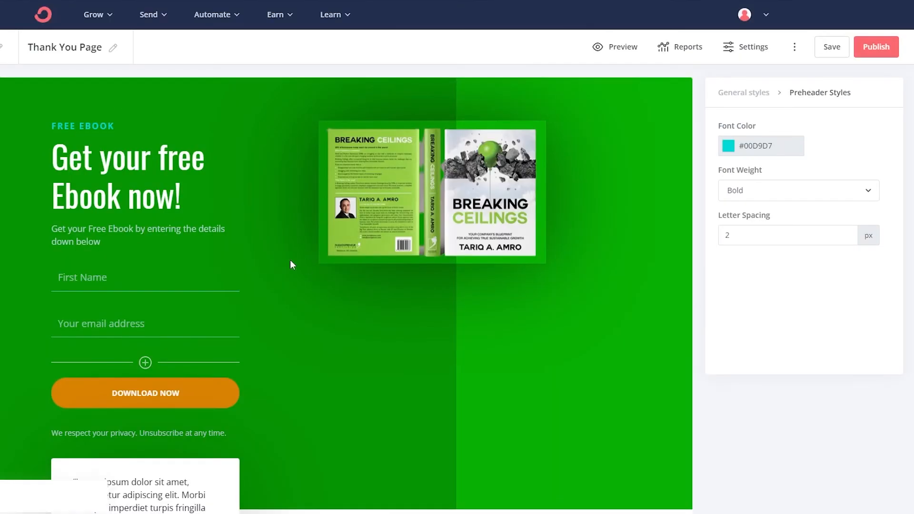
pyautogui.scroll(-4, 364, 267)
pyautogui.scroll(4, 357, 257)
pyautogui.click(875, 47)
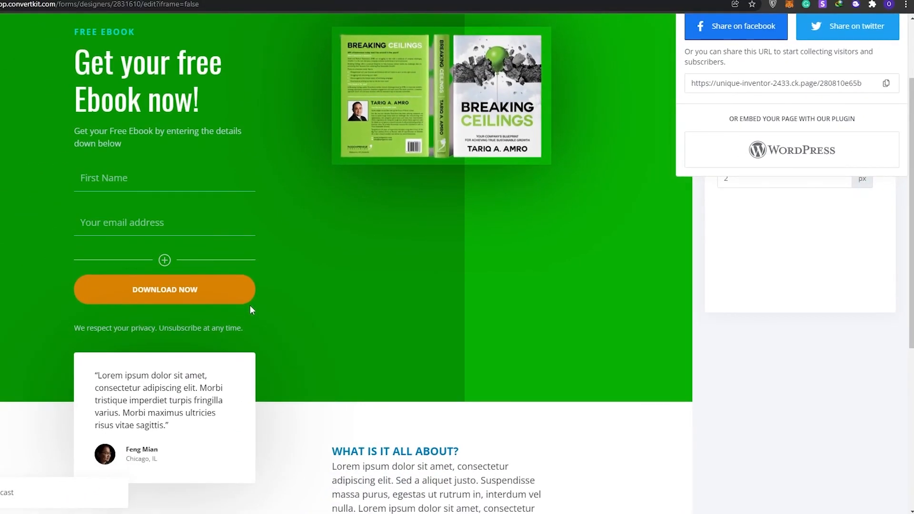
pyautogui.scroll(-1, 250, 306)
pyautogui.scroll(-2, 292, 336)
pyautogui.scroll(5, 327, 364)
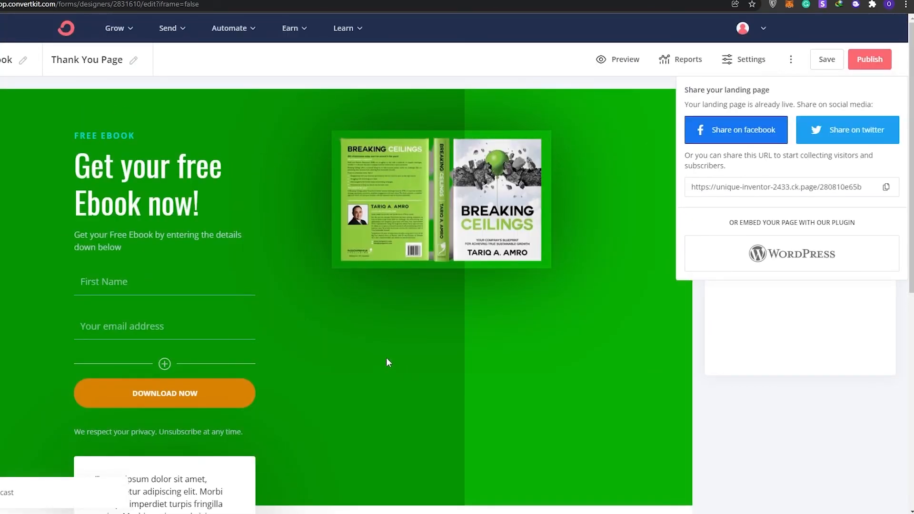
pyautogui.scroll(-4, 387, 357)
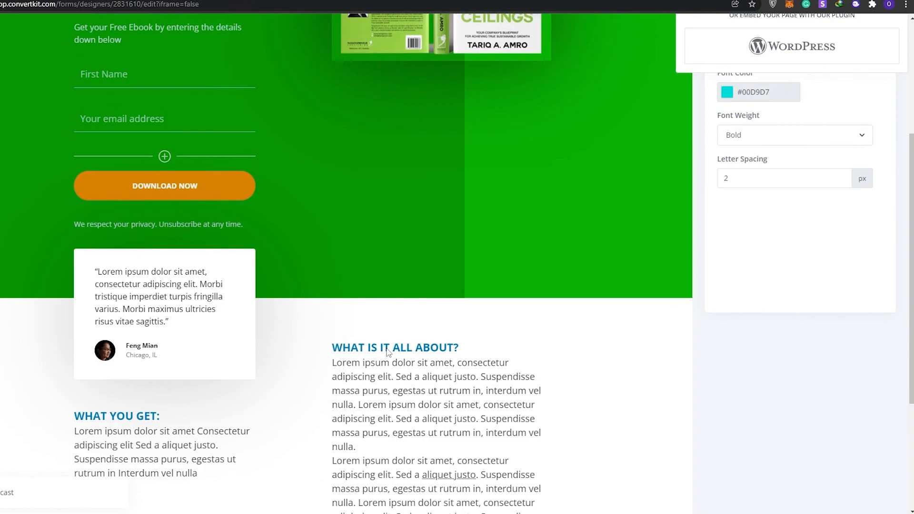